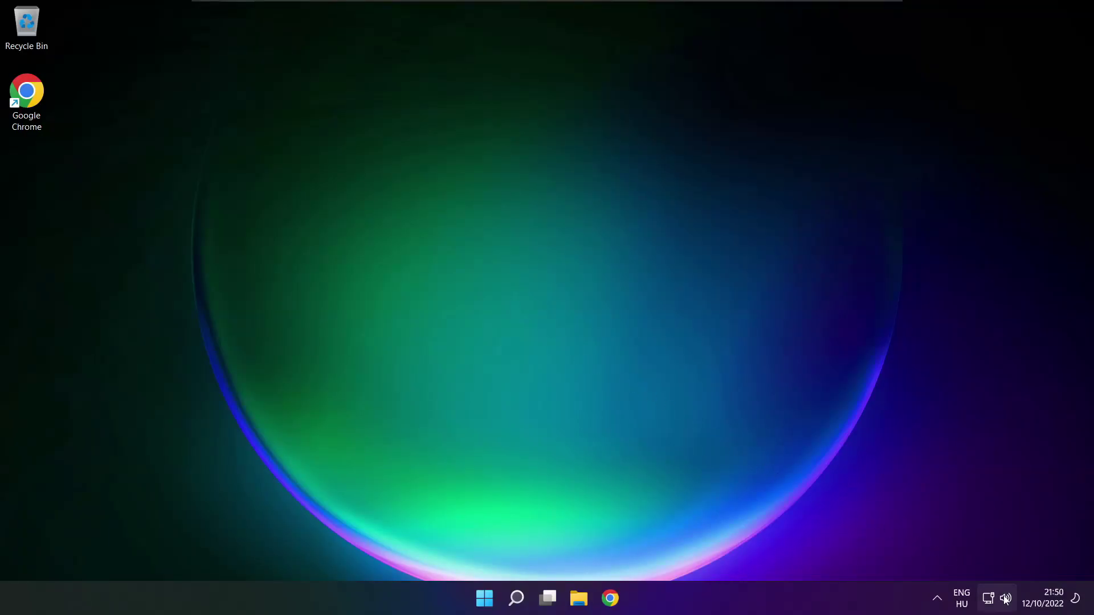
Pick Speakers (High Definition Audio Device) as the Quick Settings sound output, then dismiss the panel.
{"action": "left_click", "coordinate": [1005, 599]}
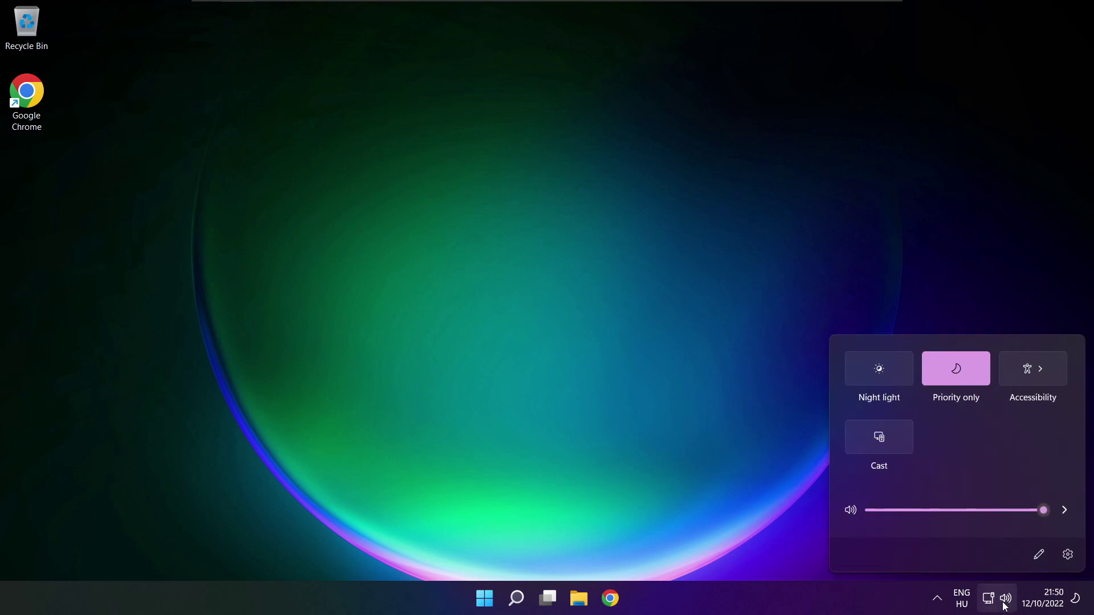
{"action": "left_click", "coordinate": [1066, 511]}
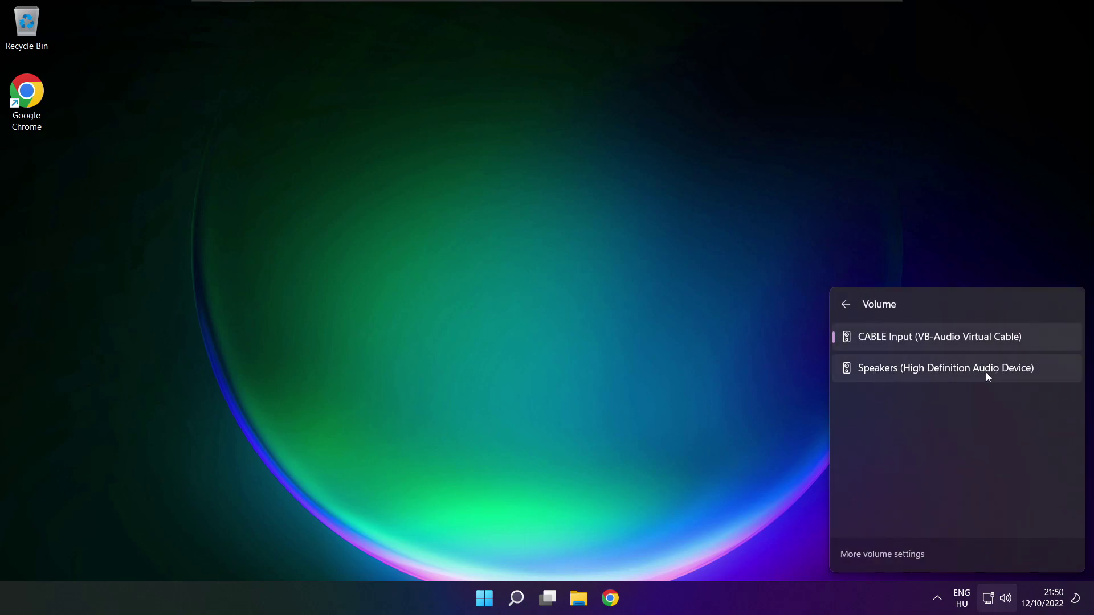
{"action": "left_click", "coordinate": [1045, 373]}
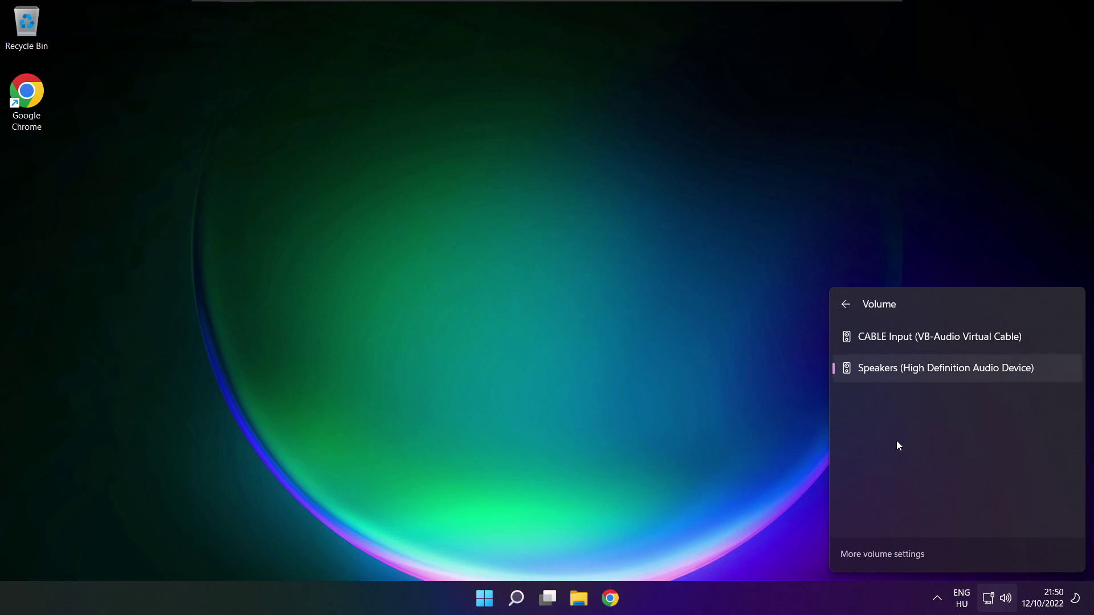
{"action": "left_click", "coordinate": [579, 333]}
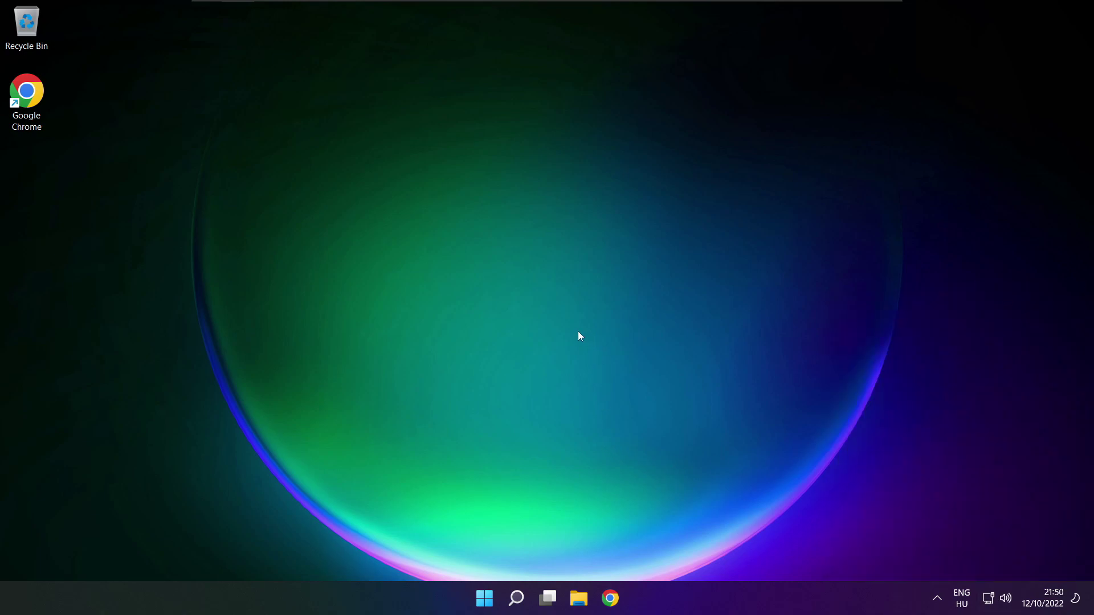
Check the Start power options, then show the Quick Settings output device list with Speakers selected.
{"action": "left_click", "coordinate": [483, 598]}
{"action": "left_click", "coordinate": [722, 548]}
{"action": "left_click", "coordinate": [1008, 602]}
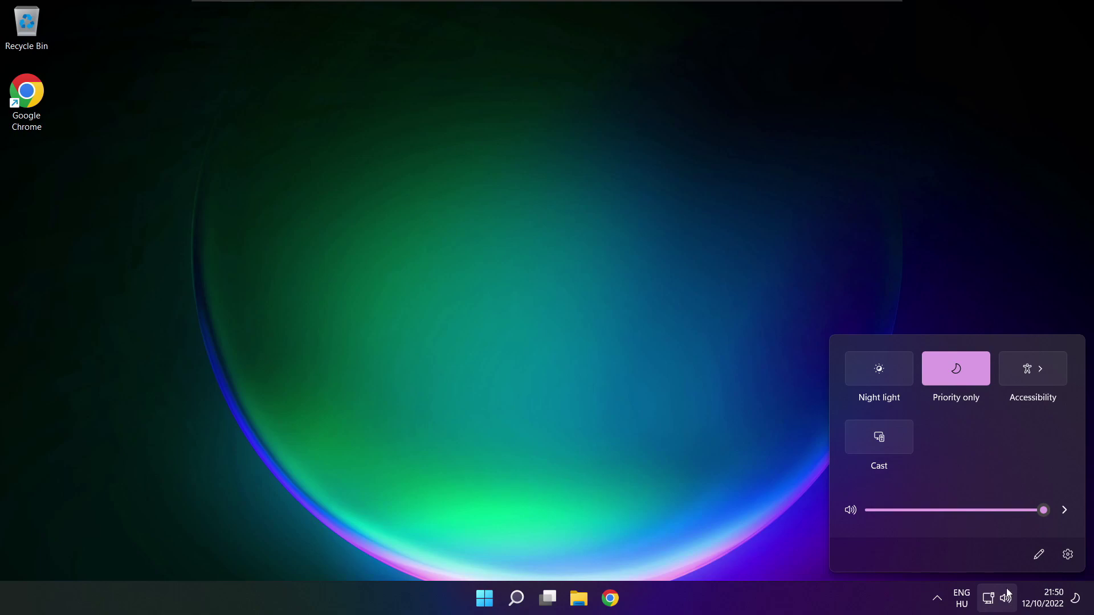
{"action": "left_click", "coordinate": [1065, 512]}
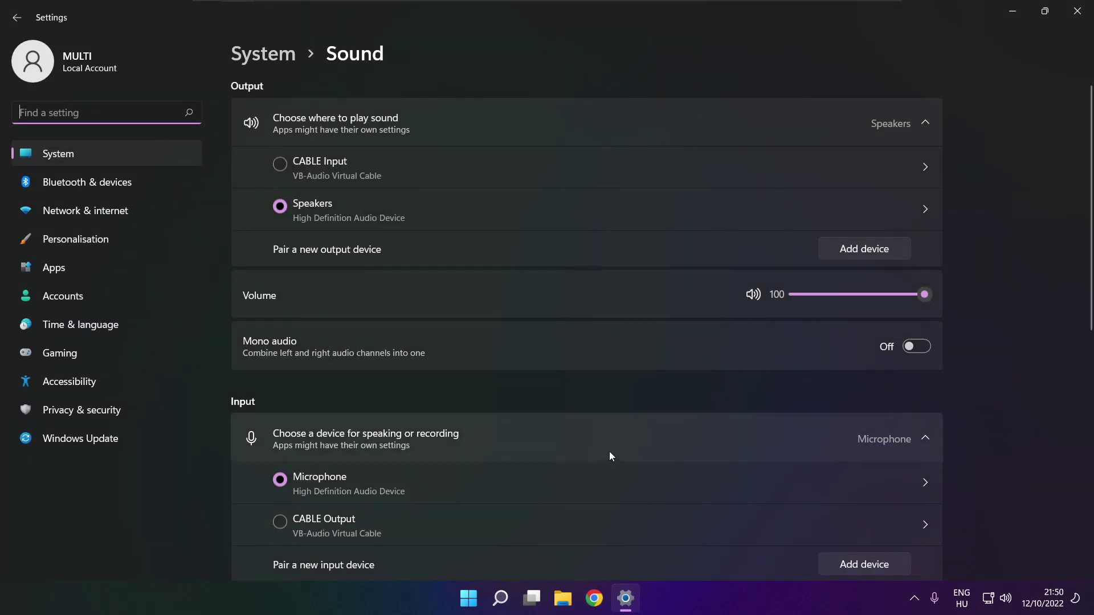
Open More volume settings and test the output volume slider, leaving it at 100.
{"action": "left_click", "coordinate": [292, 205]}
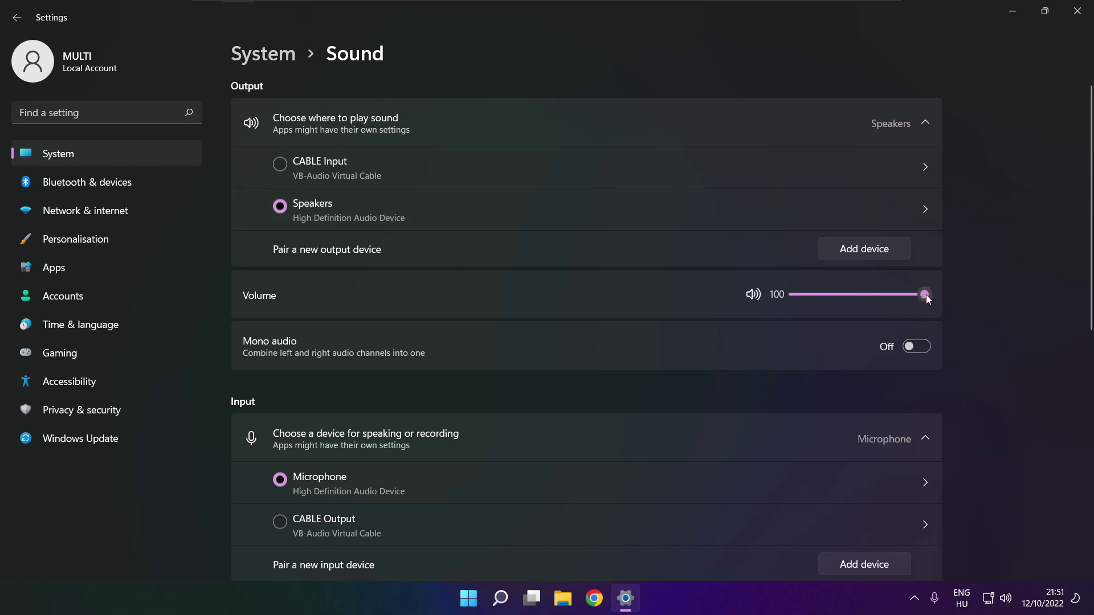
{"action": "mouse_move", "coordinate": [924, 295]}
{"action": "left_mouse_down"}
{"action": "mouse_move", "coordinate": [843, 293]}
{"action": "mouse_move", "coordinate": [936, 294]}
{"action": "left_mouse_up"}
{"action": "left_click_drag", "start_coordinate": [1091, 291], "coordinate": [1086, 476]}
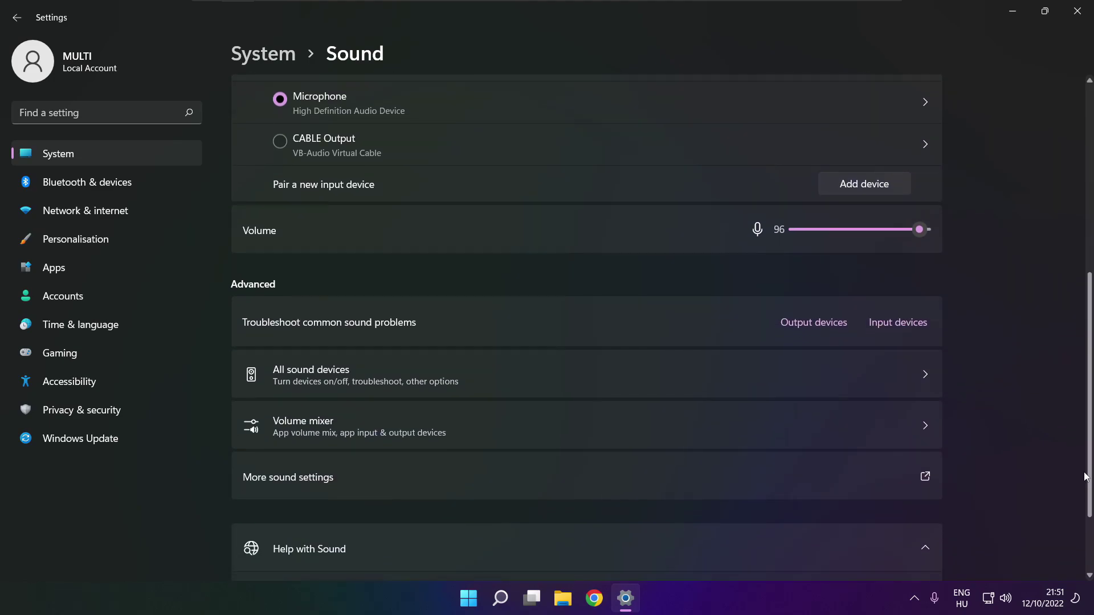
Disable the CABLE Input playback device, then bring up the Speakers device options.
{"action": "left_click", "coordinate": [450, 480]}
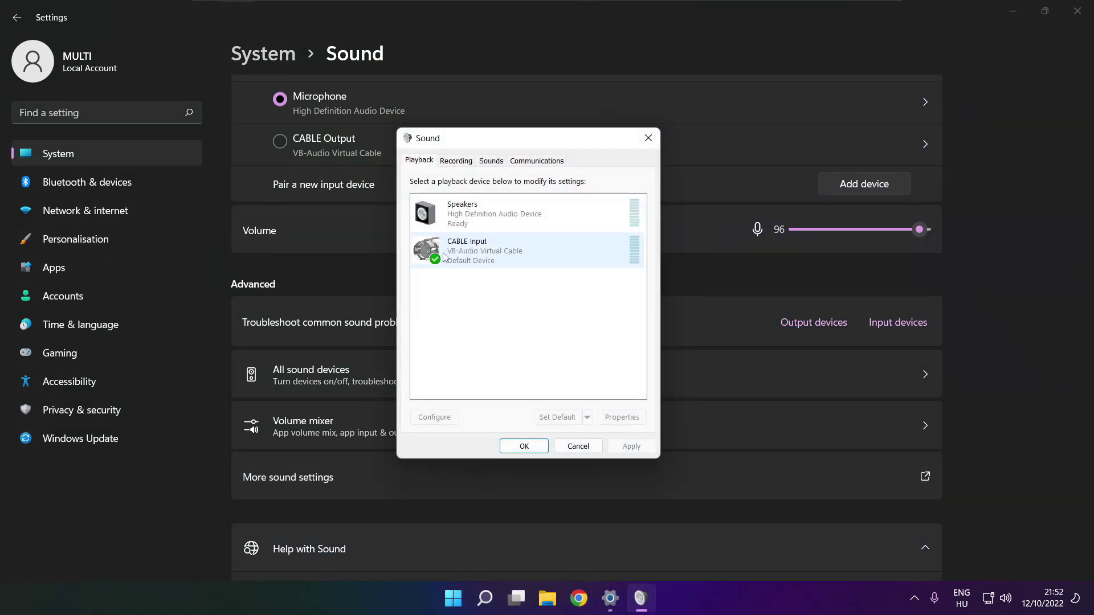
{"action": "left_click", "coordinate": [501, 262]}
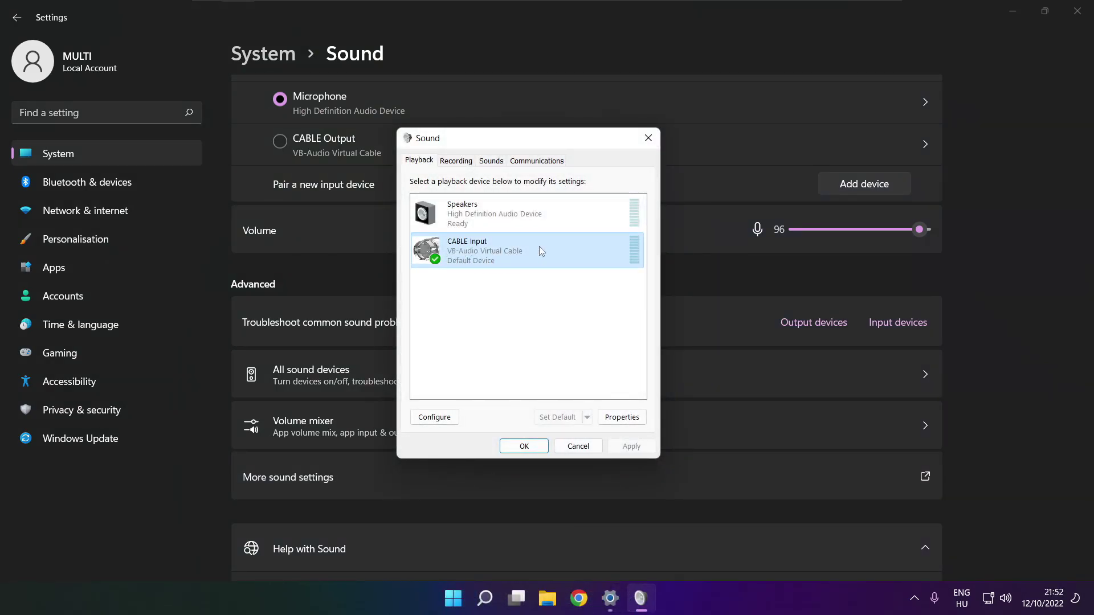
{"action": "right_click", "coordinate": [578, 254]}
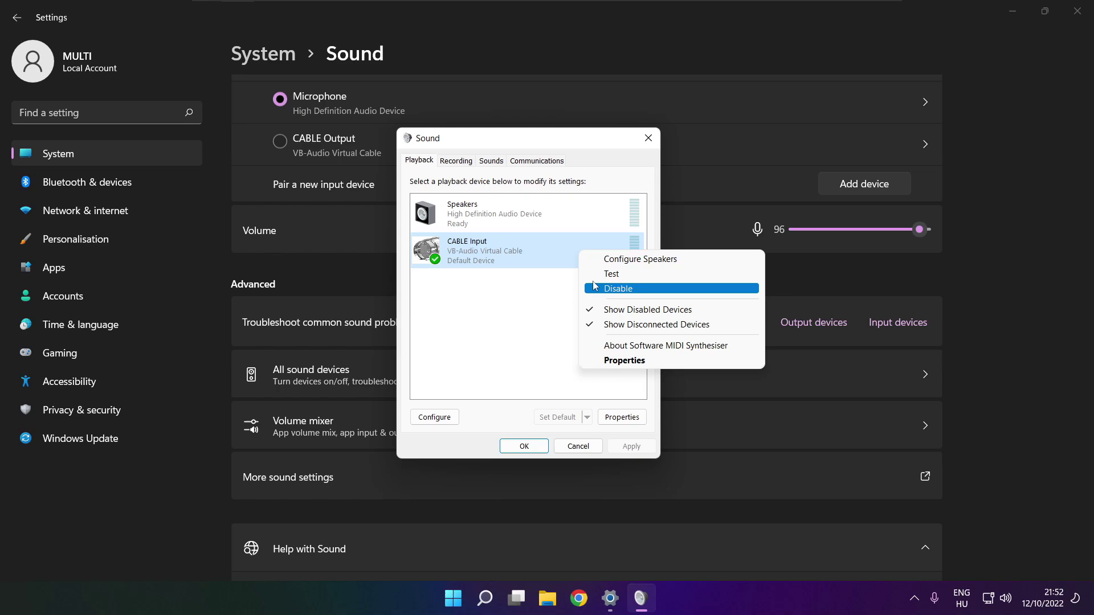
{"action": "left_click", "coordinate": [635, 294]}
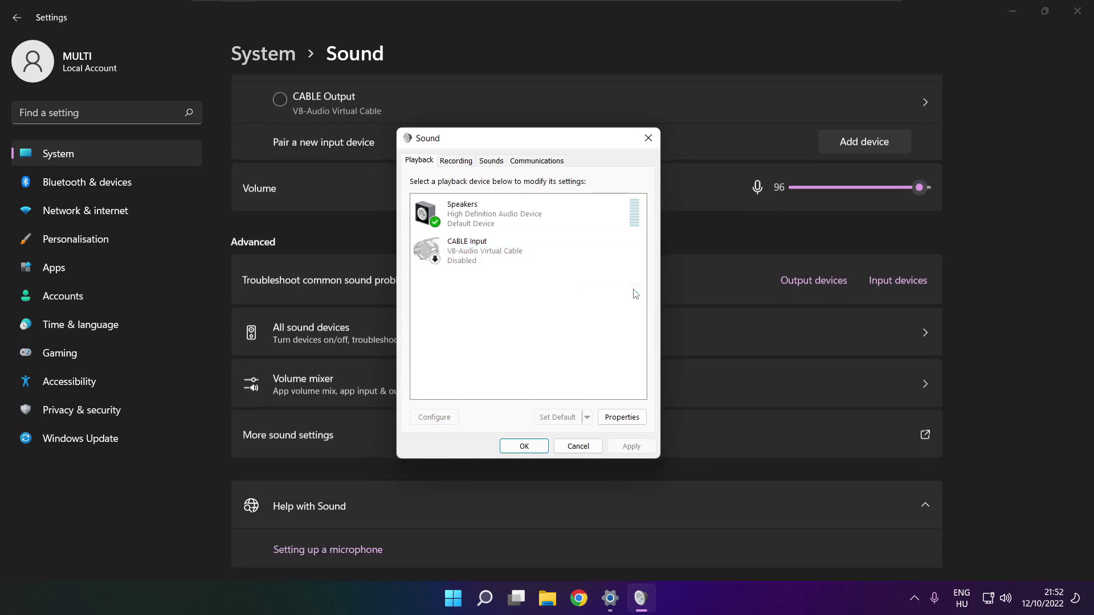
{"action": "left_click", "coordinate": [539, 214]}
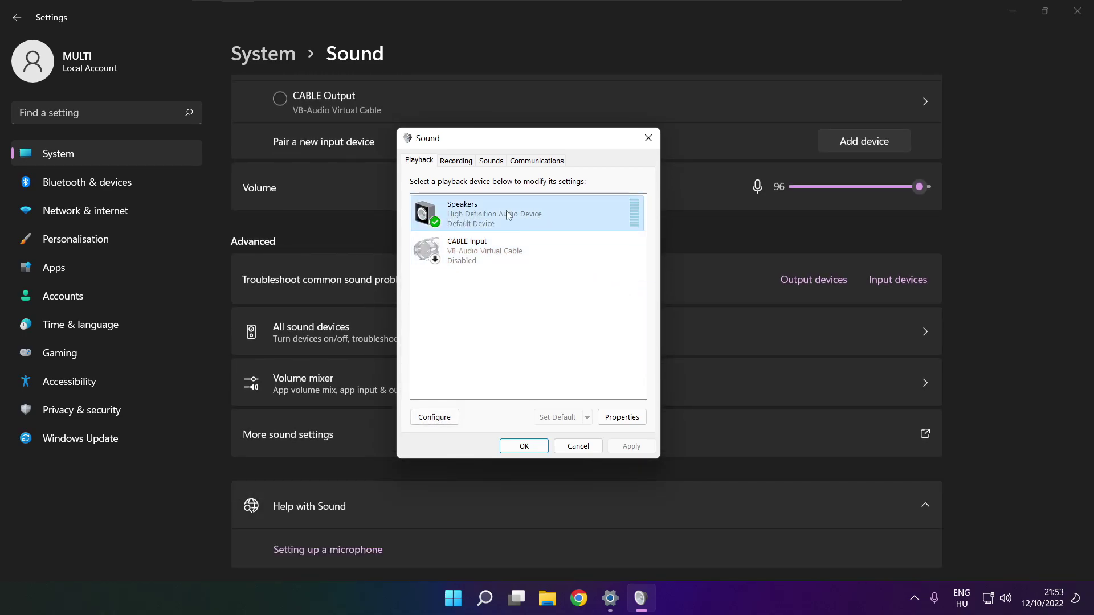
{"action": "right_click", "coordinate": [529, 218]}
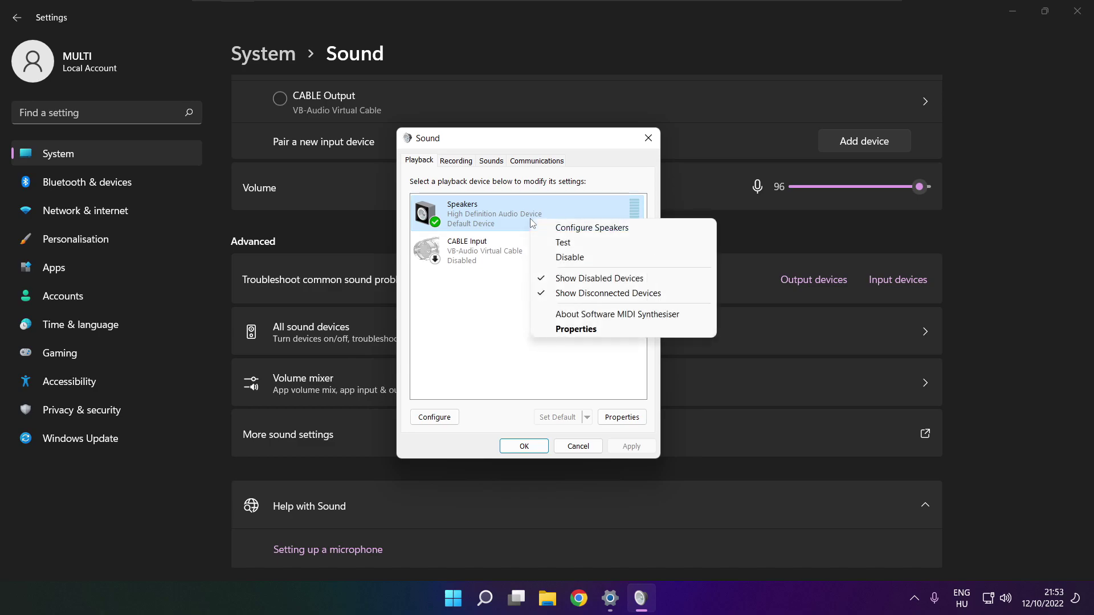
Run Speaker Setup with 7.1 Surround channels and finish the wizard.
{"action": "left_click", "coordinate": [602, 228]}
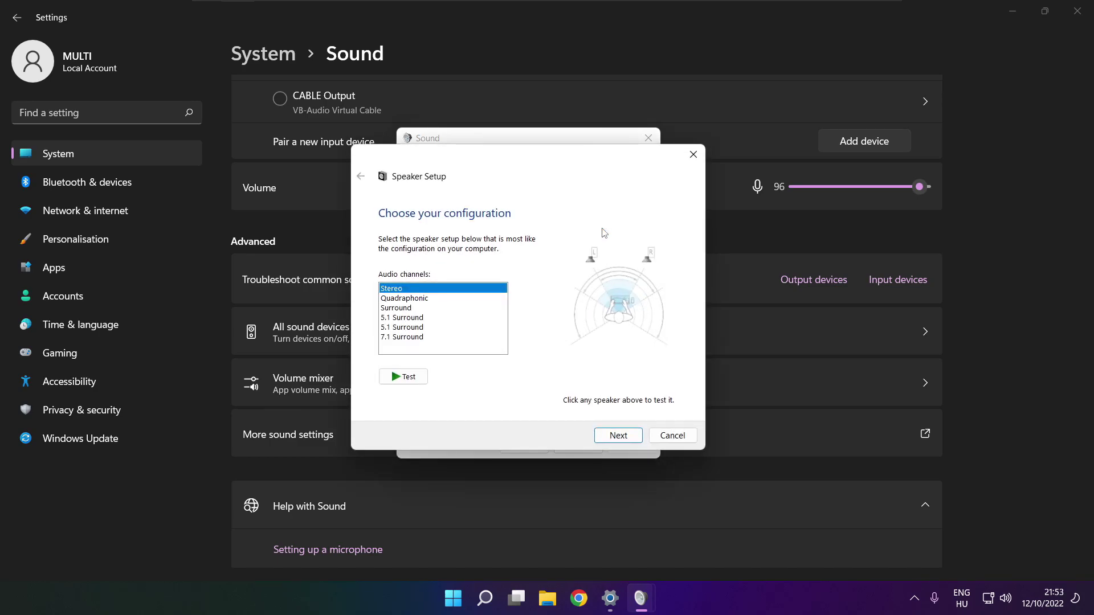
{"action": "left_click", "coordinate": [408, 339]}
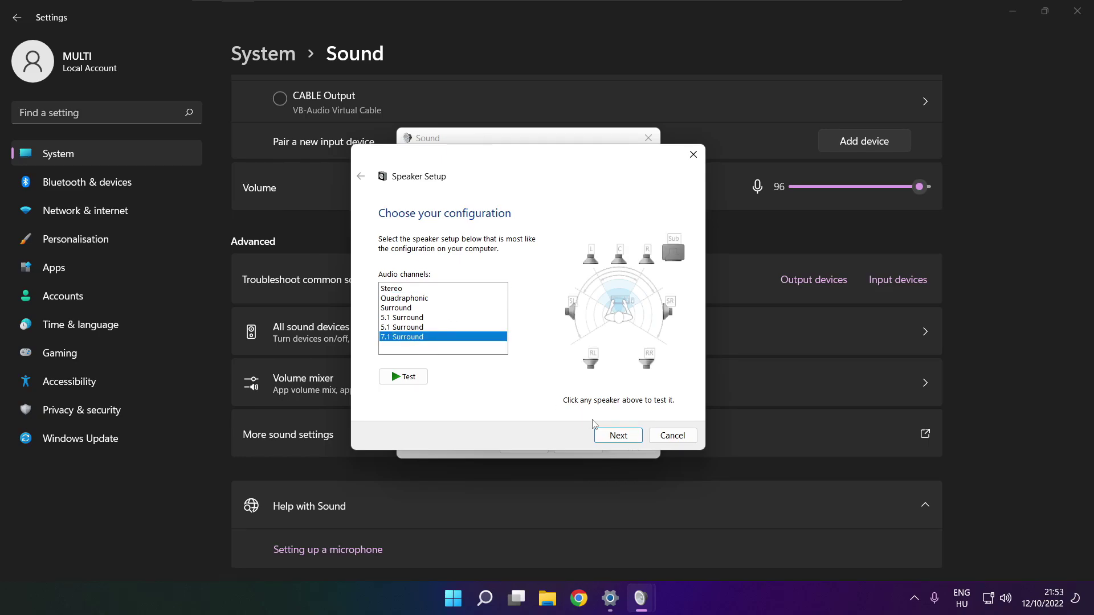
{"action": "left_click", "coordinate": [620, 437]}
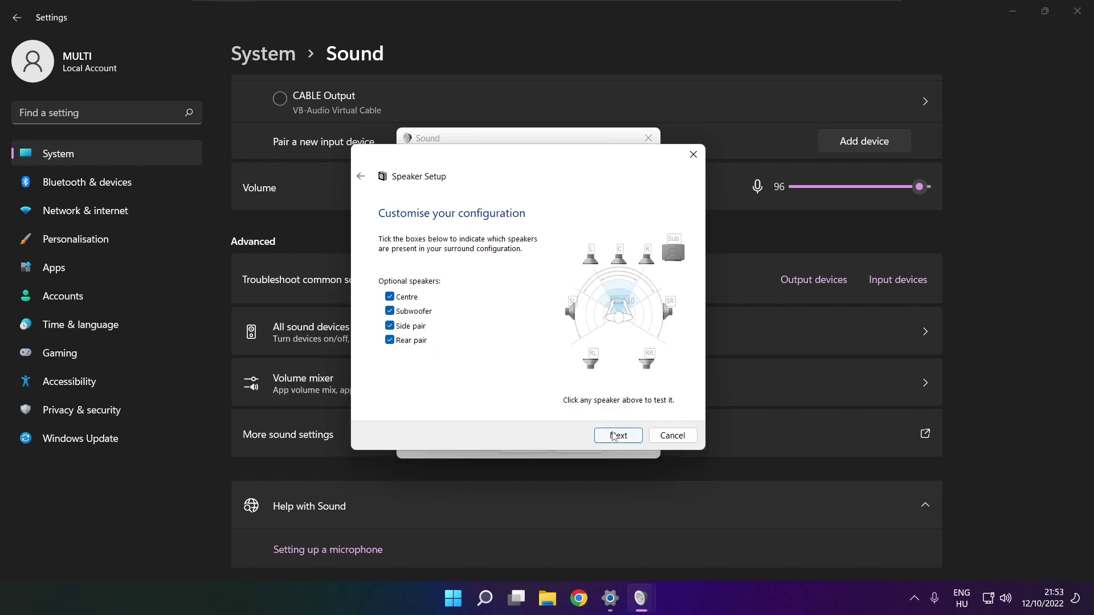
{"action": "left_click", "coordinate": [617, 436]}
{"action": "left_click", "coordinate": [617, 436]}
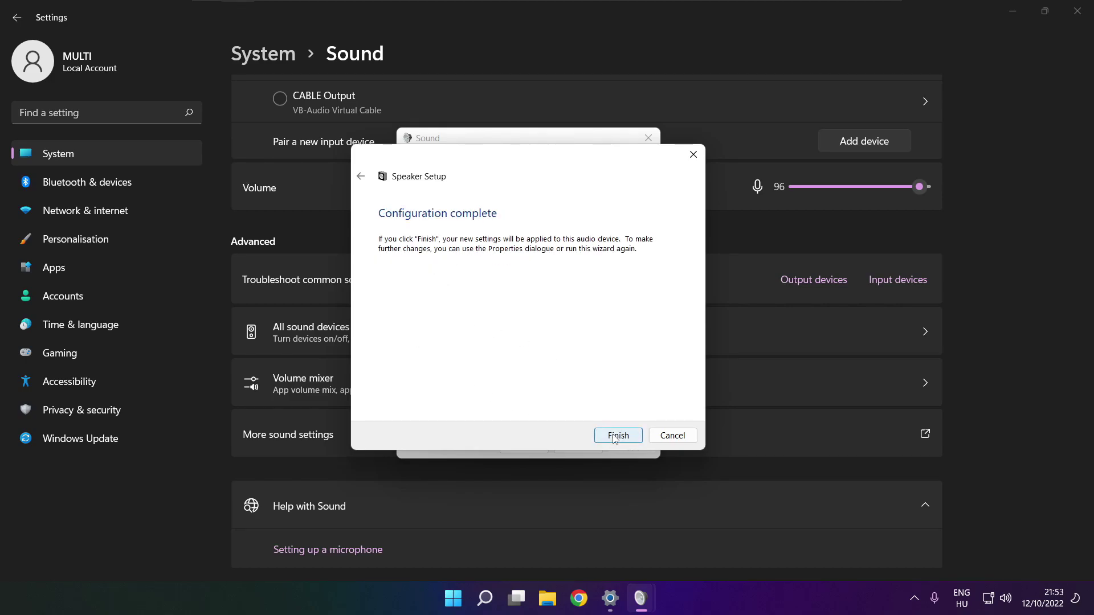
{"action": "left_click", "coordinate": [617, 435]}
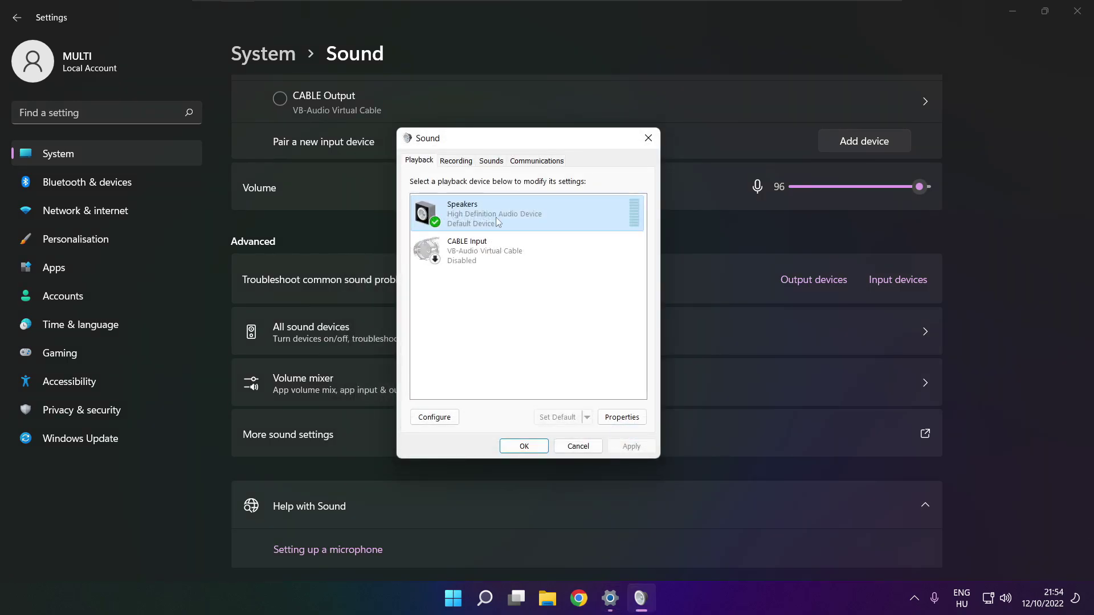
Tick Disable all enhancements in Speakers Properties and apply it.
{"action": "left_click", "coordinate": [621, 417]}
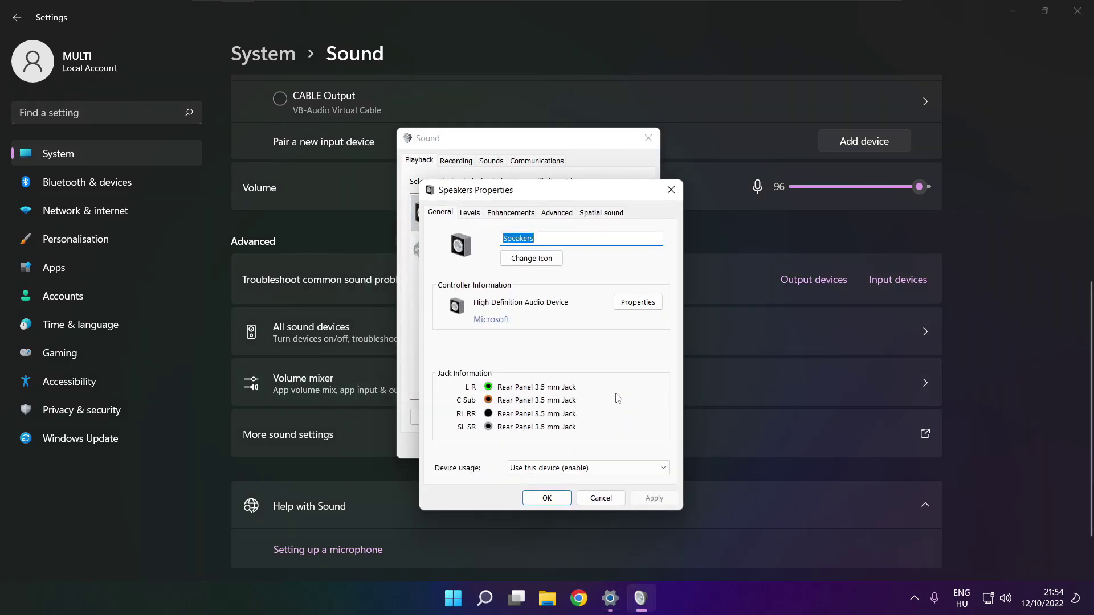
{"action": "left_click_drag", "start_coordinate": [513, 199], "coordinate": [491, 164]}
{"action": "left_click", "coordinate": [449, 178]}
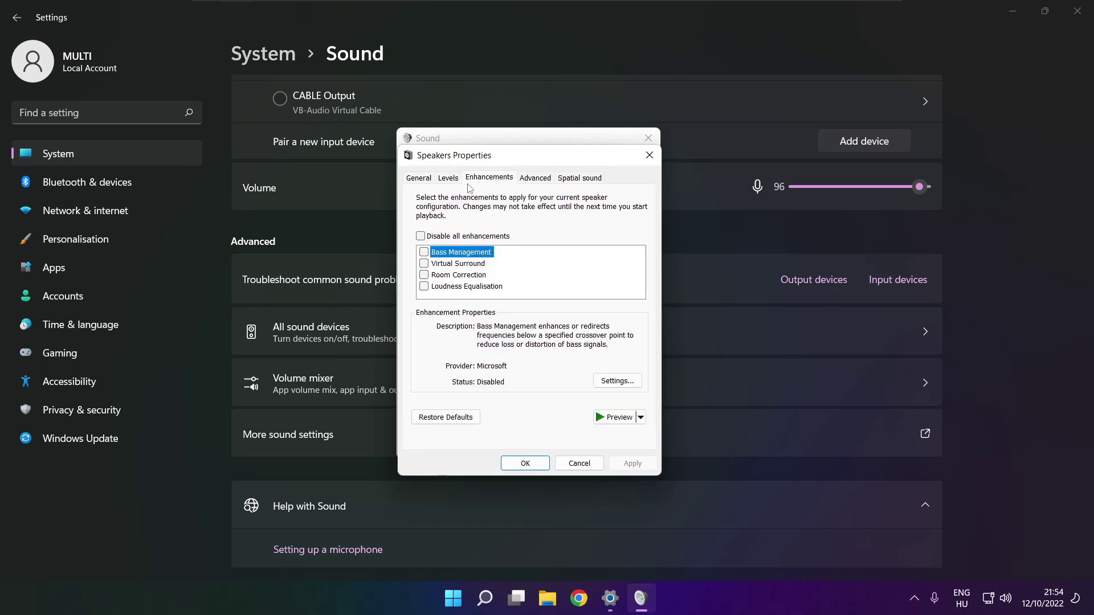
{"action": "left_click", "coordinate": [420, 235]}
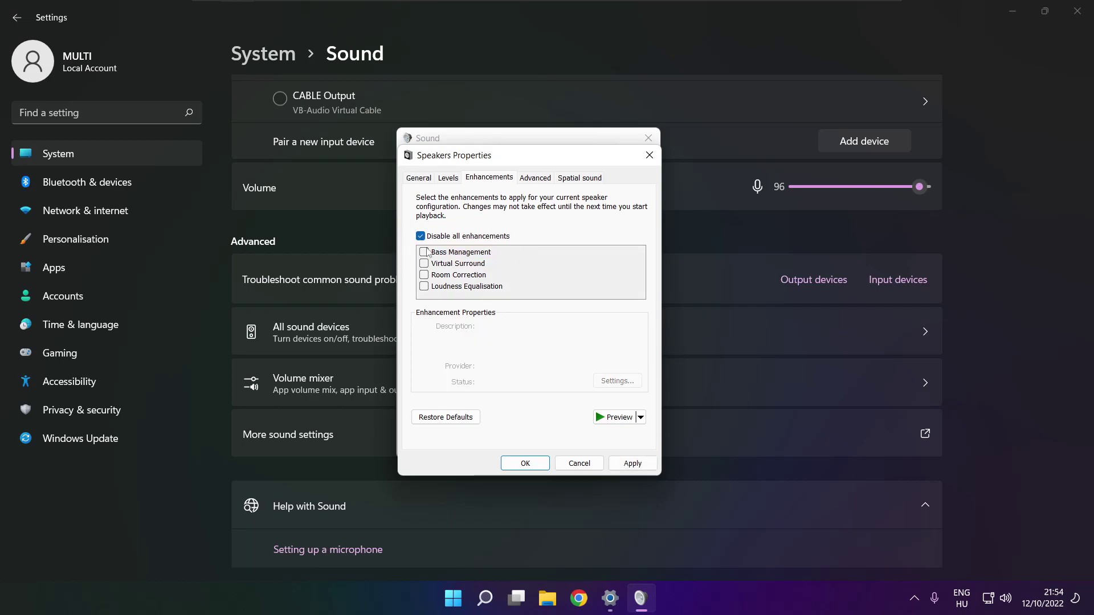
{"action": "left_click", "coordinate": [640, 466]}
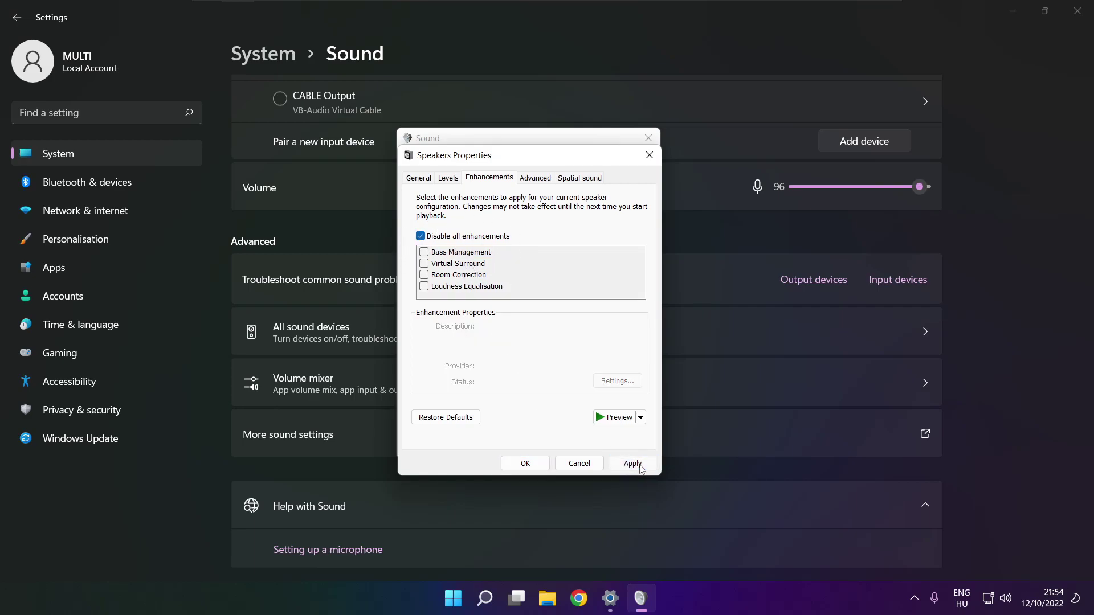
Confirm 16 bit, 48000 Hz (DVD Quality) as the Advanced default format and close with OK.
{"action": "left_click", "coordinate": [531, 183]}
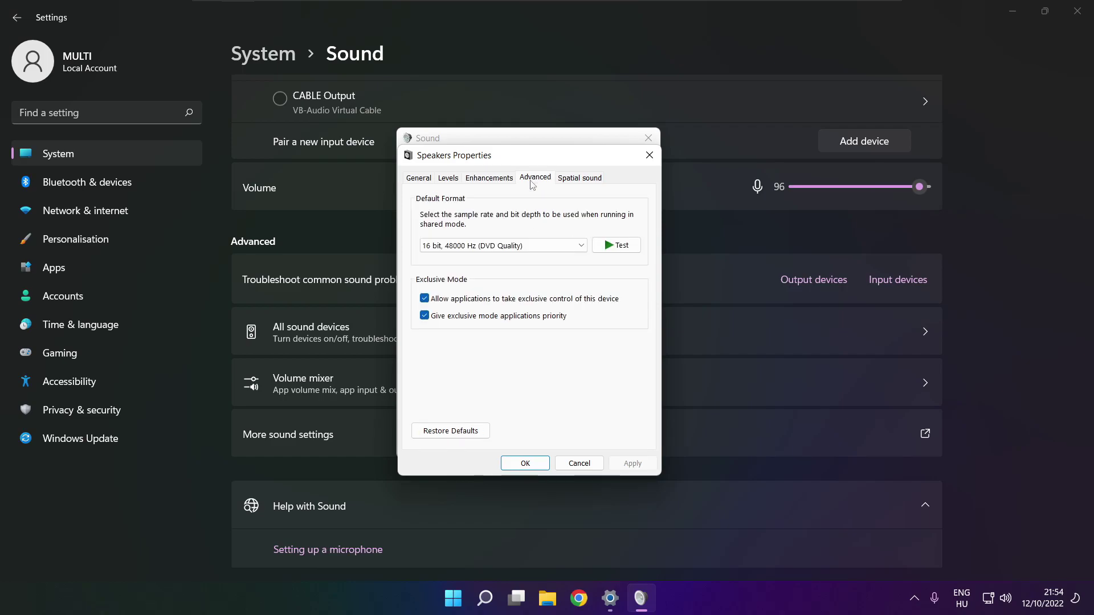
{"action": "left_click", "coordinate": [581, 247]}
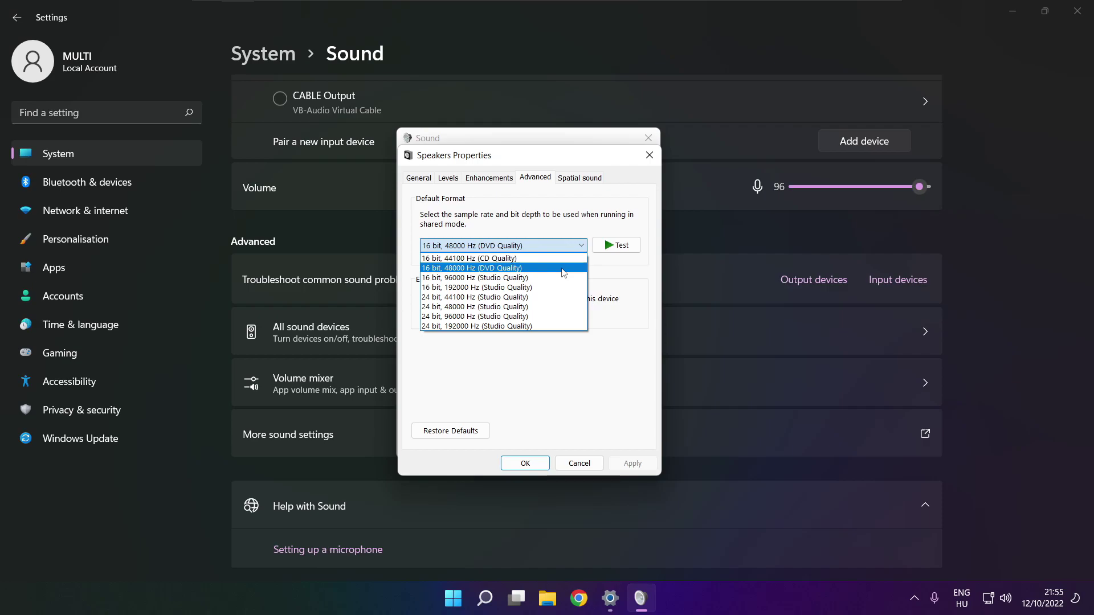
{"action": "left_click", "coordinate": [561, 268]}
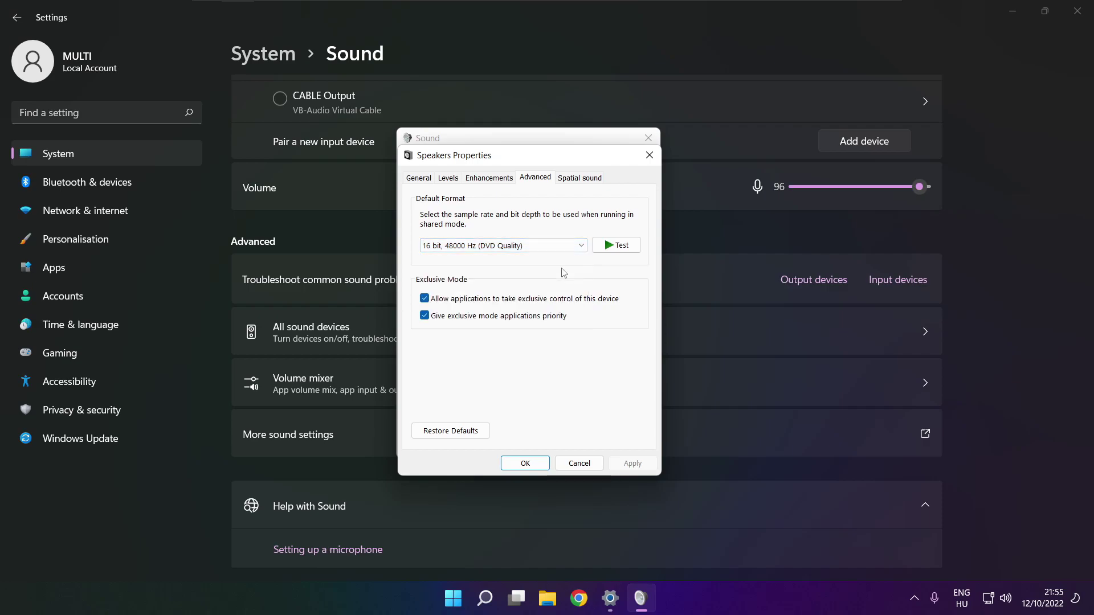
{"action": "left_click", "coordinate": [525, 463]}
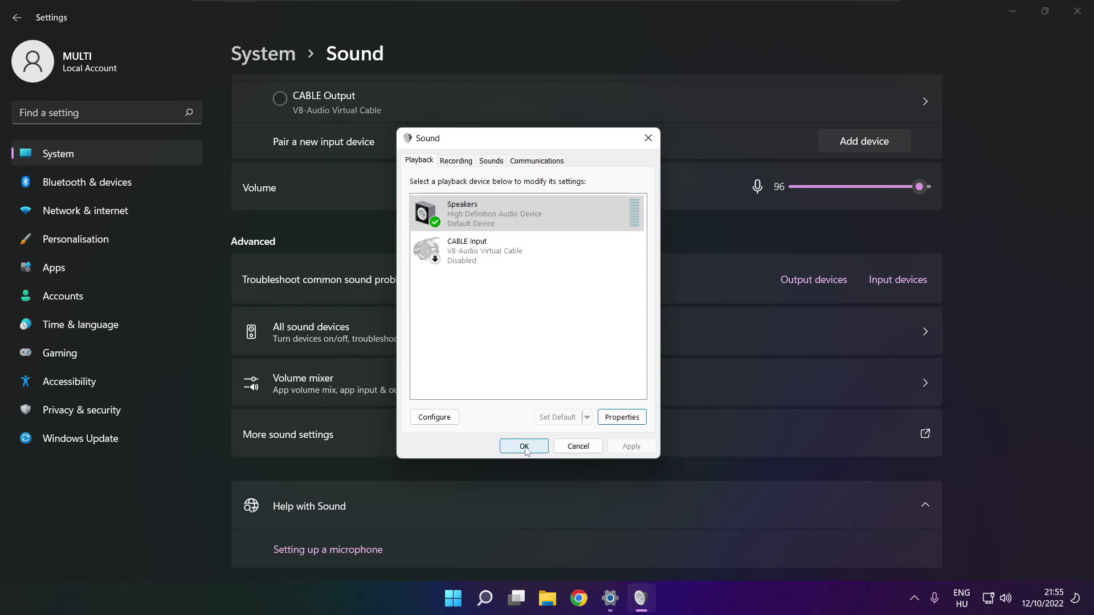
Close the Sound dialog and Settings, then bring up Start's power options to restart.
{"action": "left_click", "coordinate": [525, 446]}
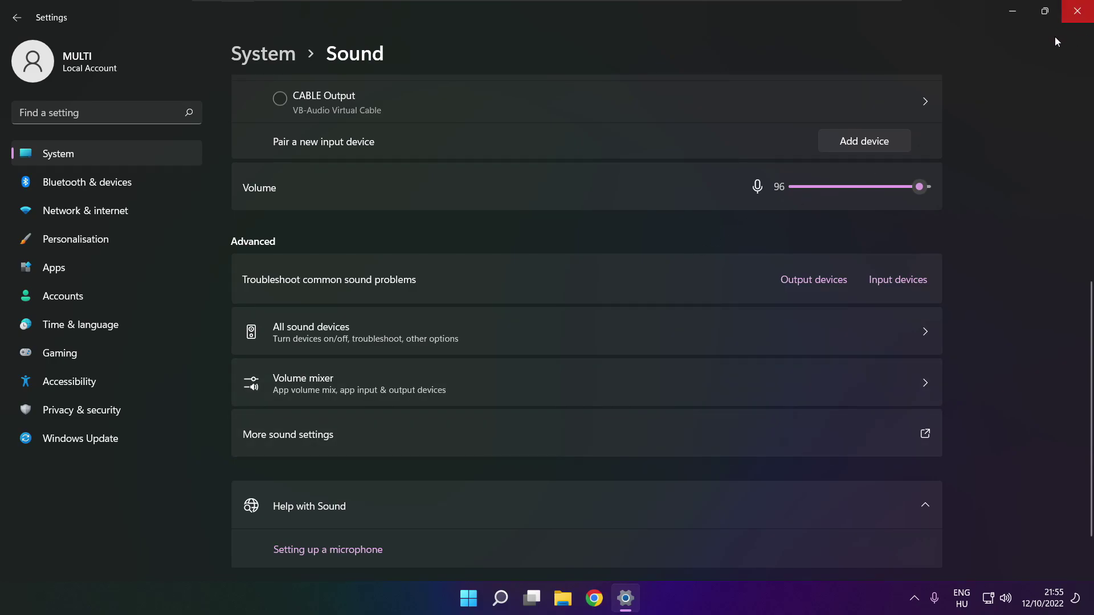
{"action": "left_click", "coordinate": [1076, 11]}
{"action": "left_click", "coordinate": [483, 600]}
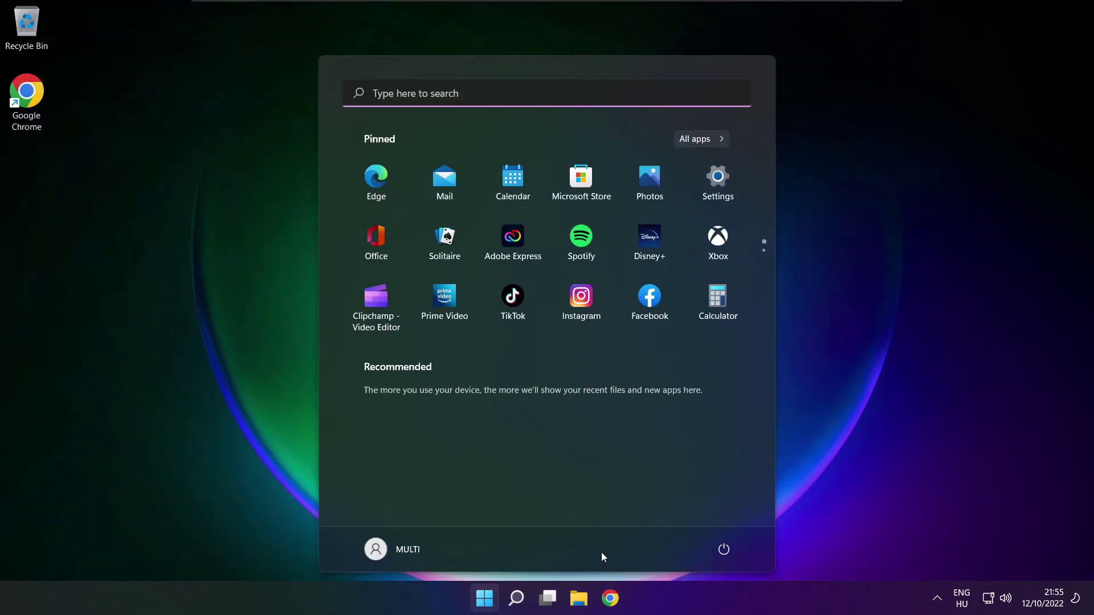
{"action": "left_click", "coordinate": [723, 549]}
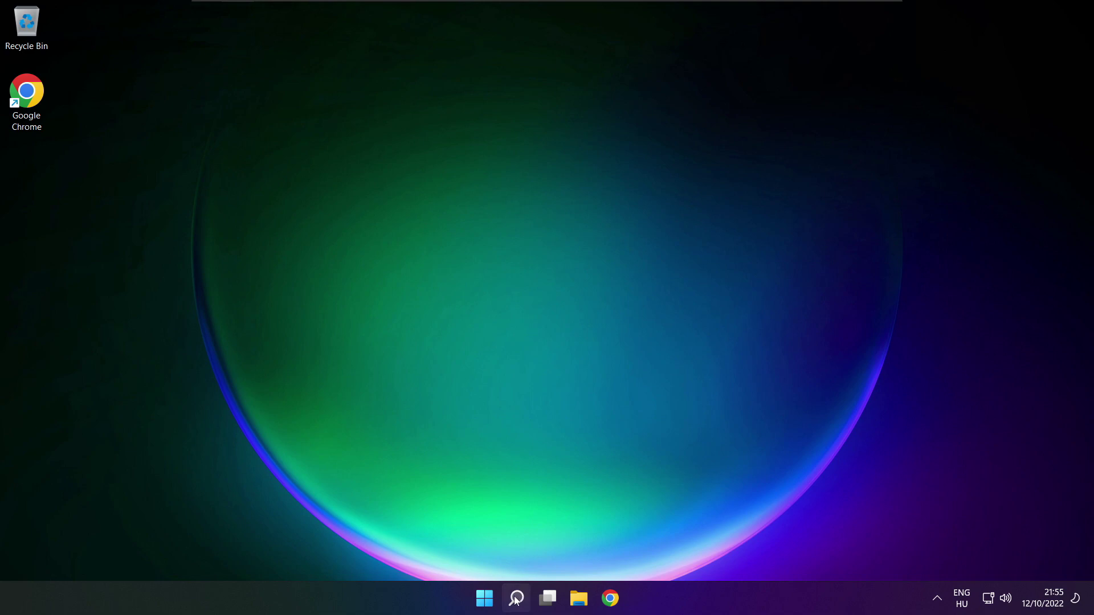
Search for 'device manager' and launch Device Manager from the results.
{"action": "left_click", "coordinate": [516, 598]}
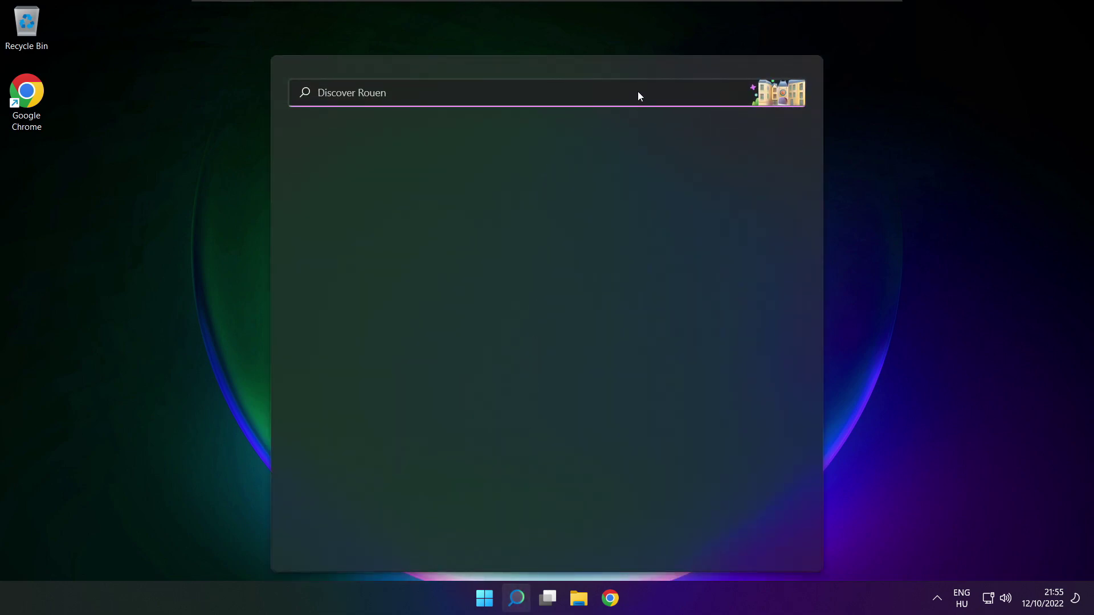
{"action": "type", "text": "devi"}
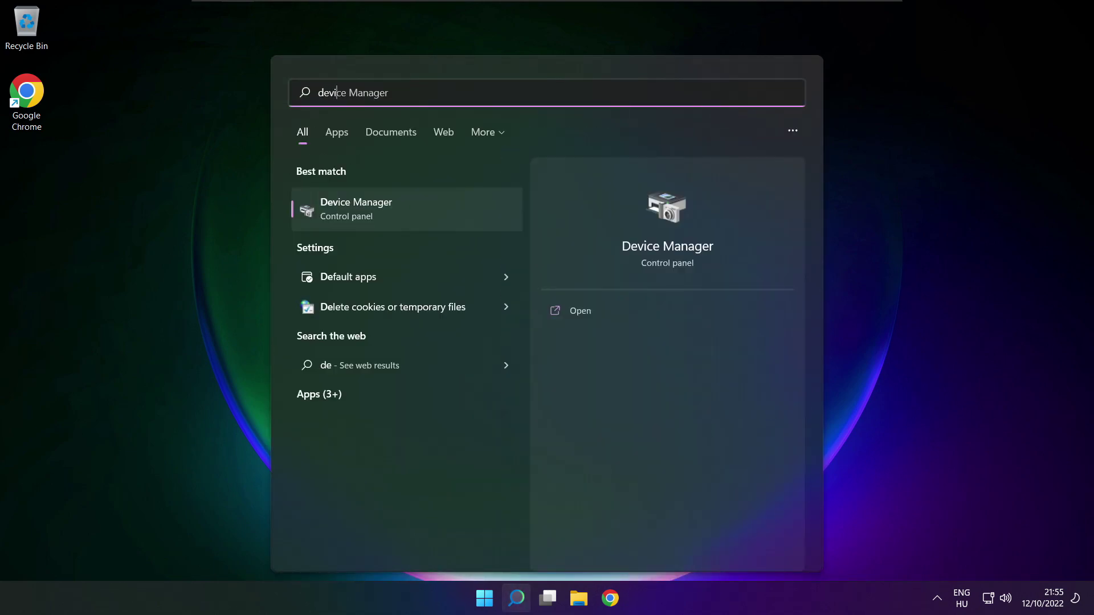
{"action": "type", "text": "ce manager"}
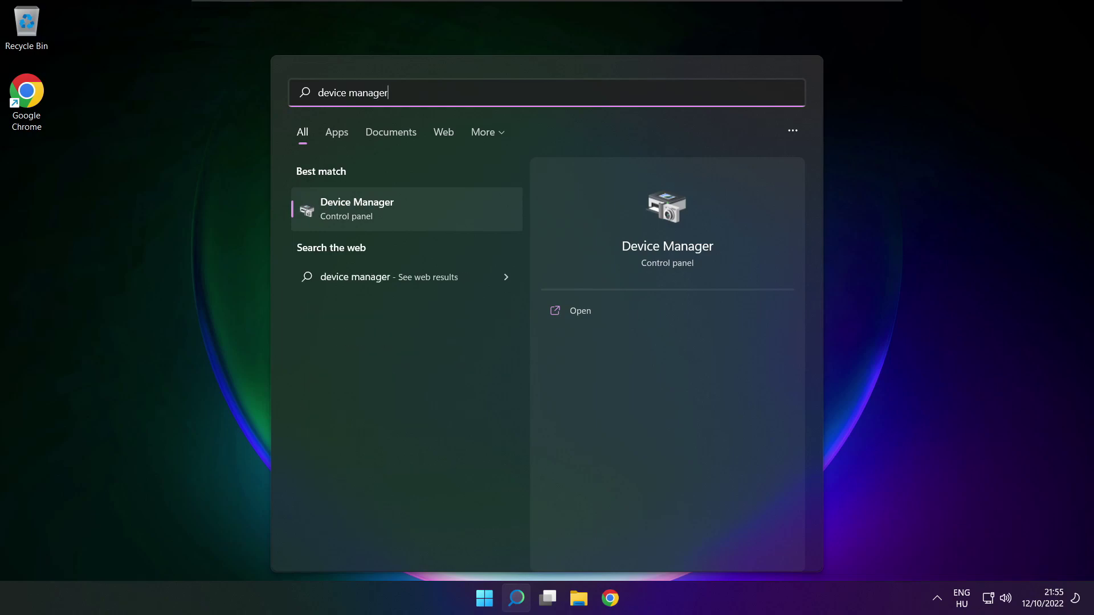
{"action": "left_click", "coordinate": [422, 211]}
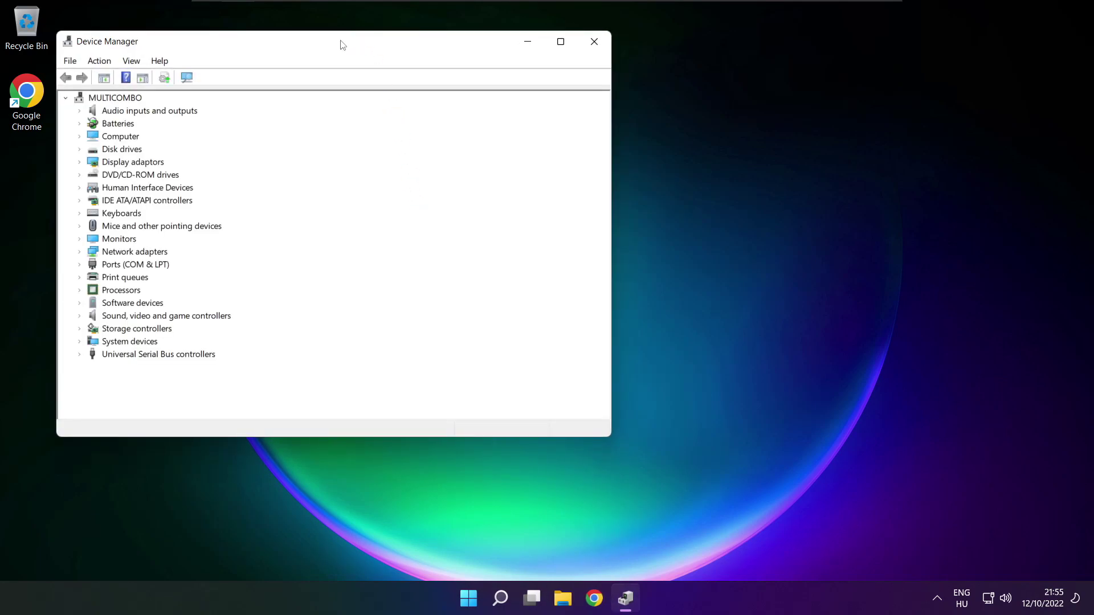
Expand 'Sound, video and game controllers' and right-click High Definition Audio Device.
{"action": "left_click_drag", "start_coordinate": [340, 44], "coordinate": [572, 102]}
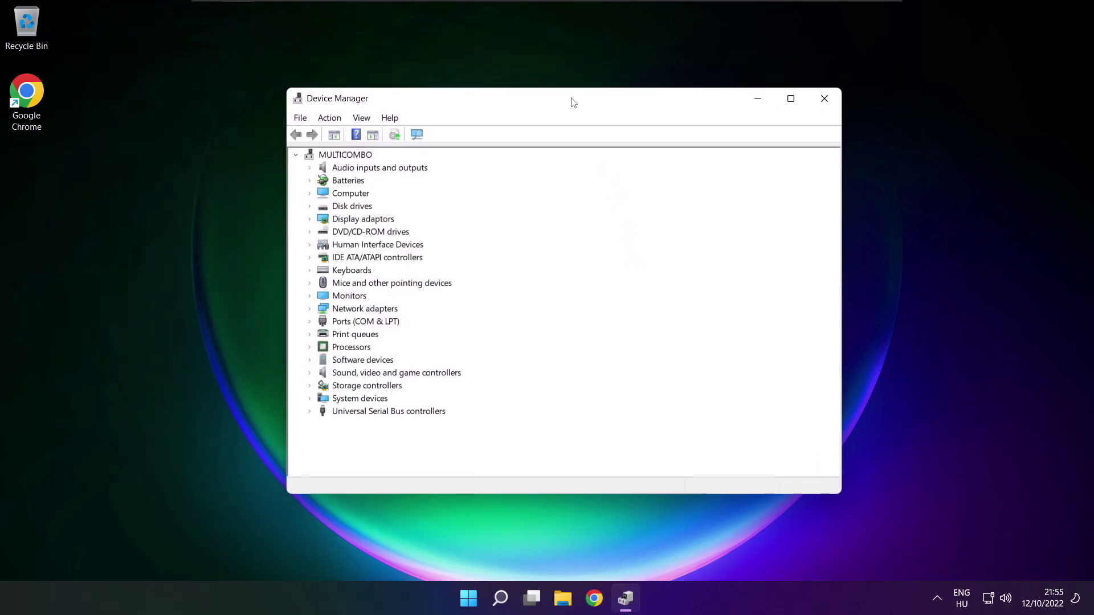
{"action": "left_click", "coordinate": [317, 373]}
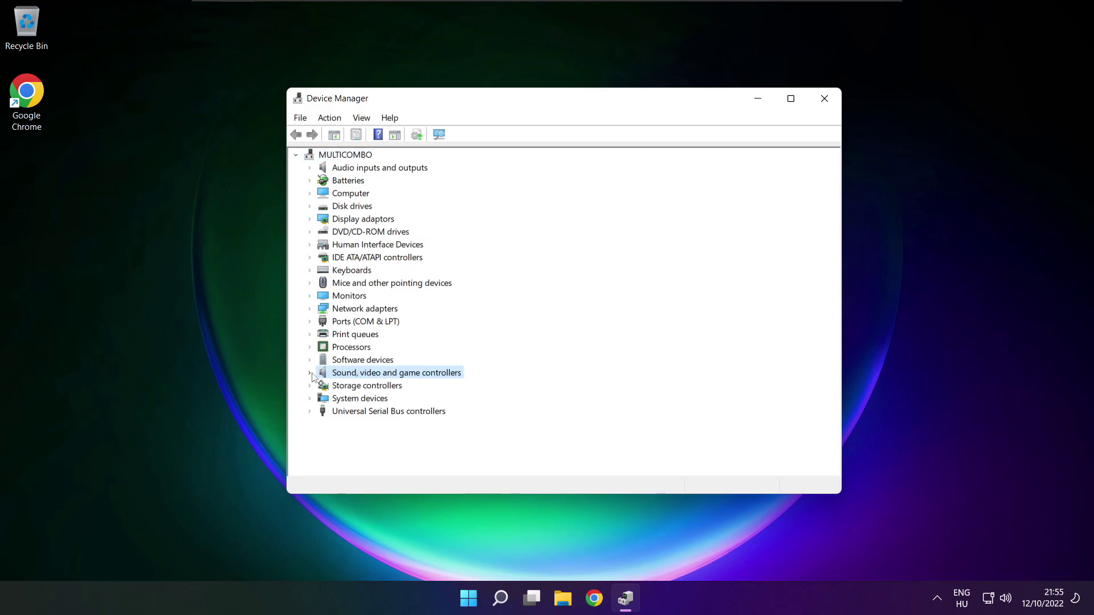
{"action": "left_click", "coordinate": [314, 374]}
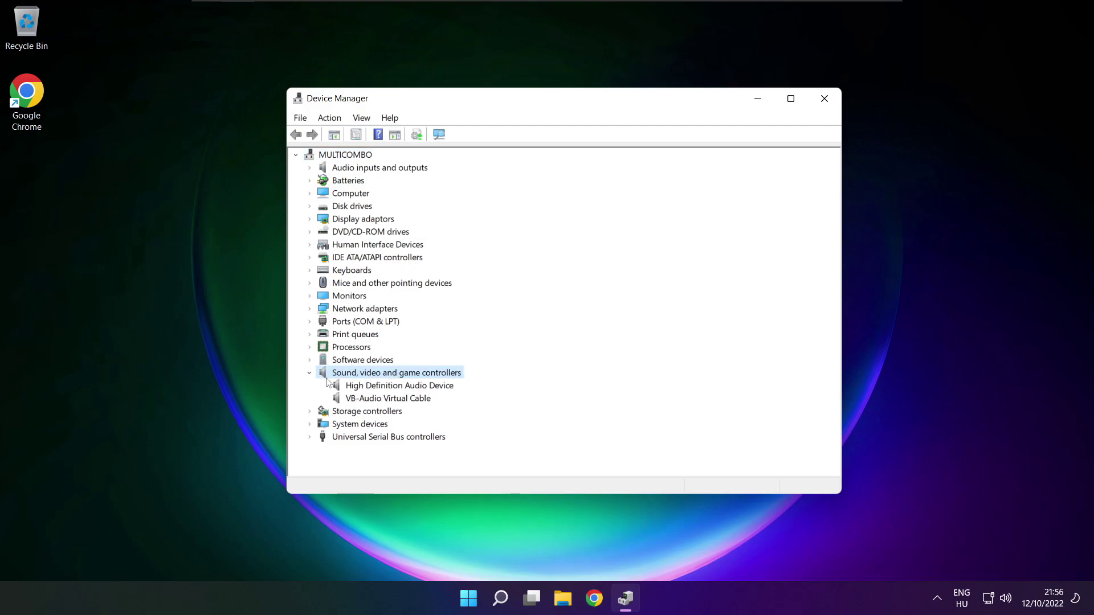
{"action": "left_click", "coordinate": [334, 386]}
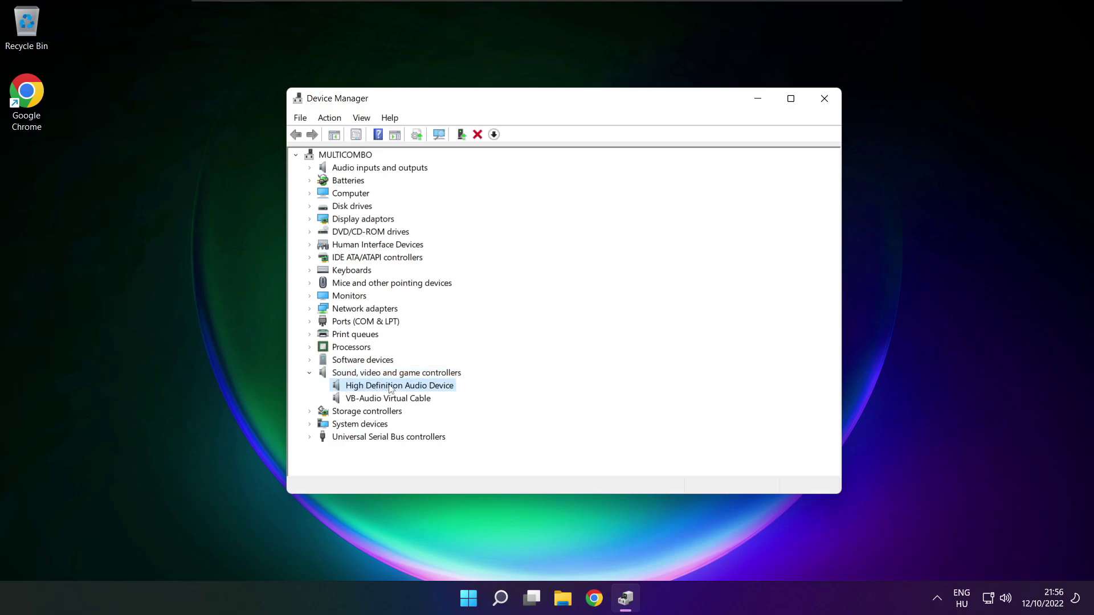
{"action": "right_click", "coordinate": [392, 389]}
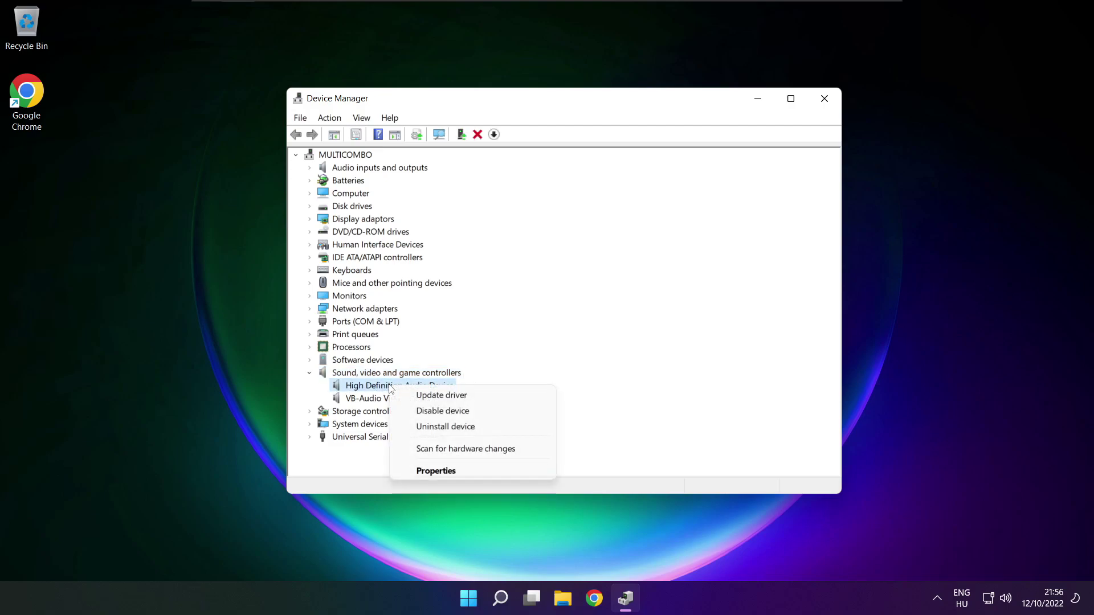
Reinstall the High Definition Audio Device driver from this computer's compatible drivers, then exit Device Manager.
{"action": "left_click", "coordinate": [493, 396]}
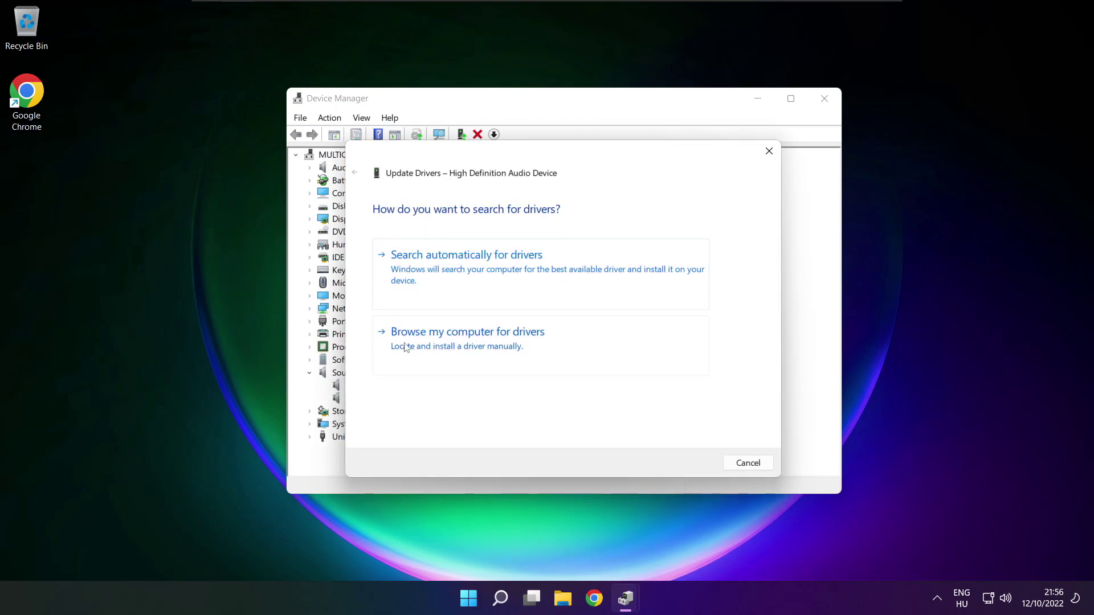
{"action": "left_click", "coordinate": [492, 347]}
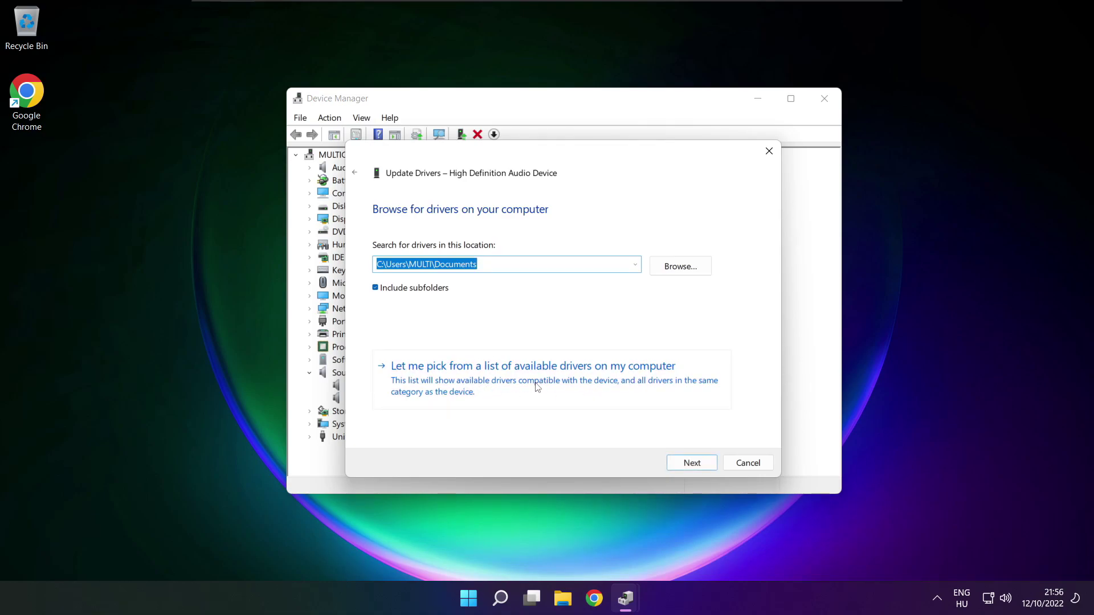
{"action": "left_click", "coordinate": [536, 387]}
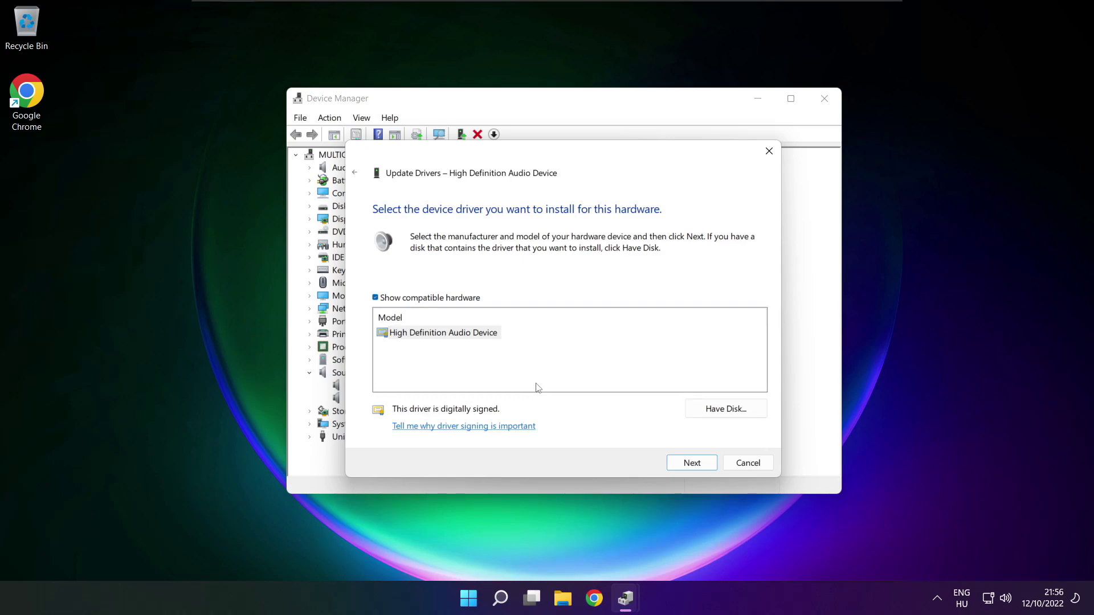
{"action": "left_click", "coordinate": [428, 337]}
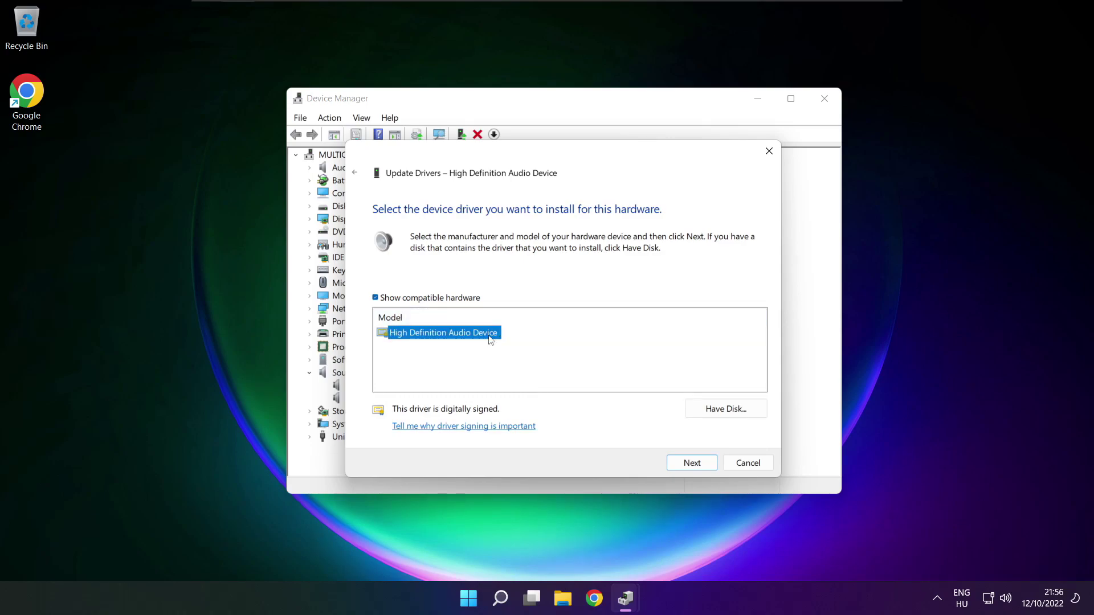
{"action": "left_click", "coordinate": [693, 463]}
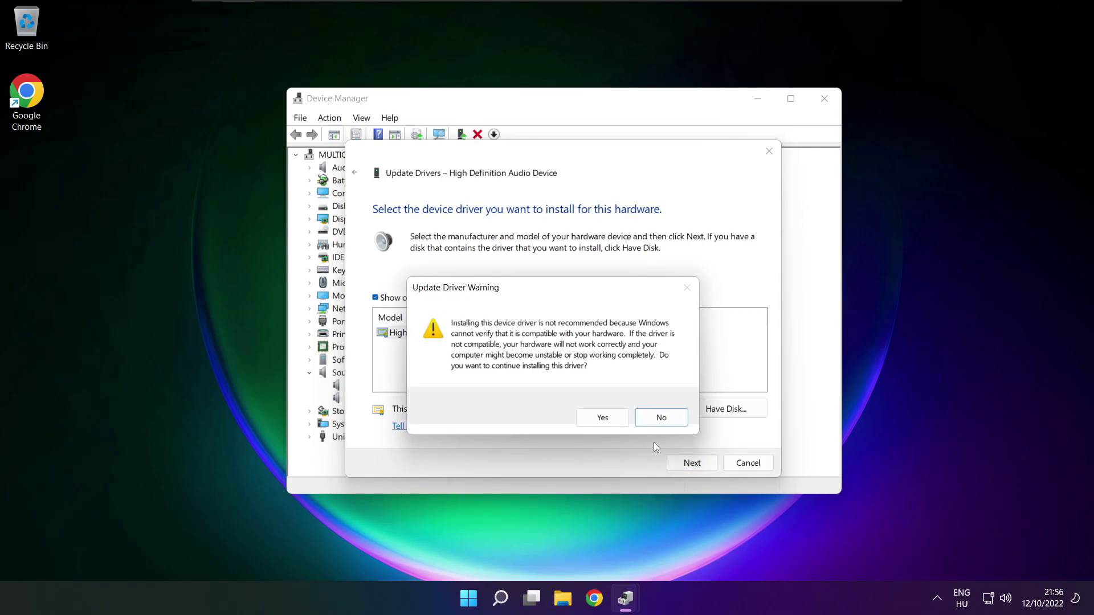
{"action": "left_click", "coordinate": [603, 418]}
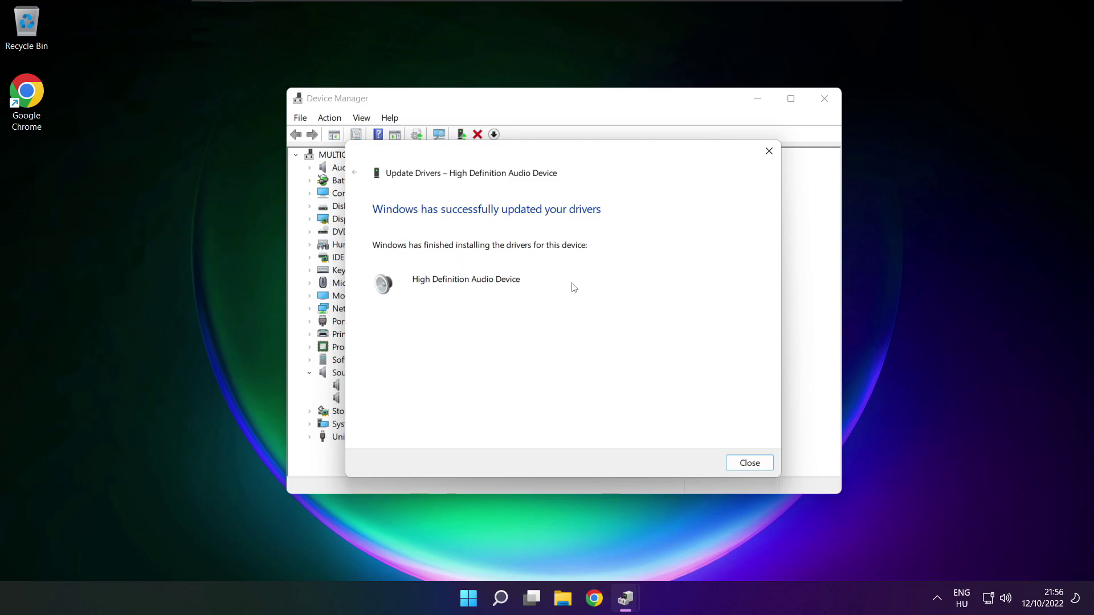
{"action": "left_click", "coordinate": [756, 466]}
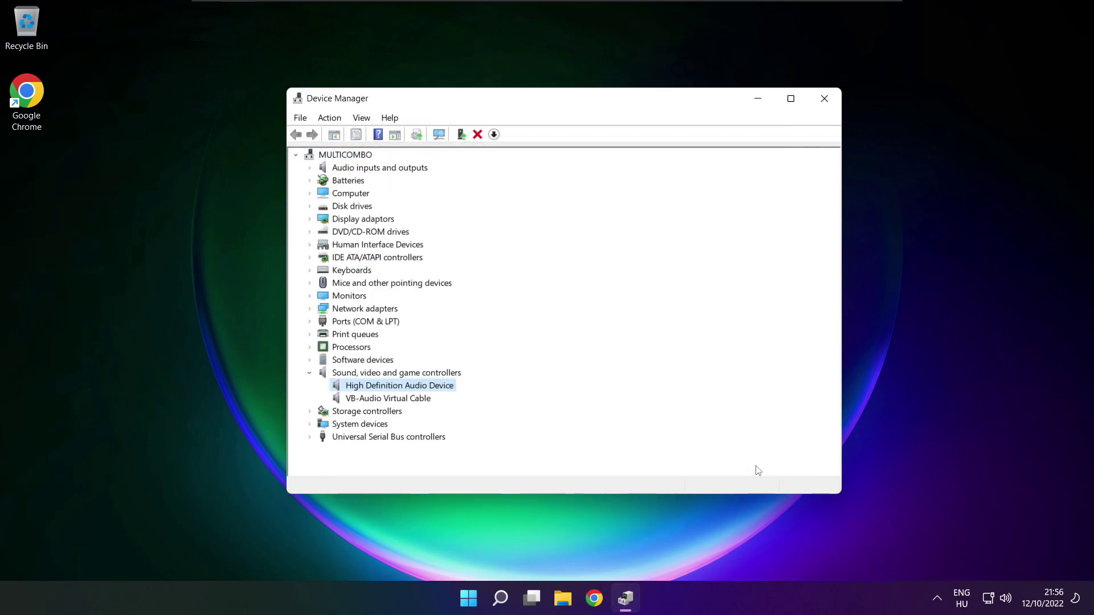
{"action": "left_click", "coordinate": [824, 99]}
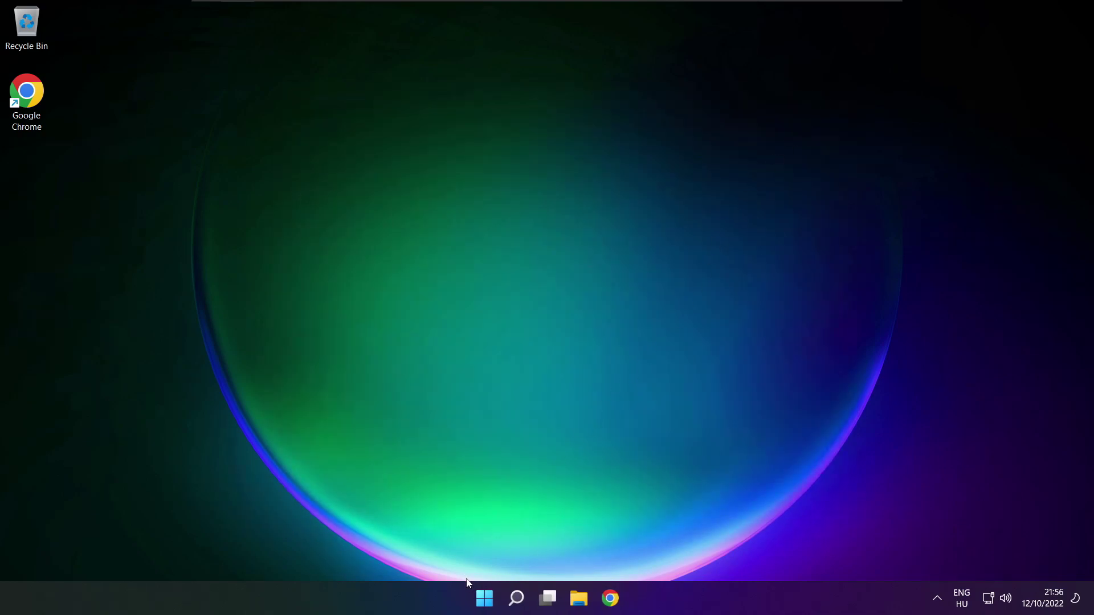
Restart the PC using the Start menu power options.
{"action": "left_click", "coordinate": [484, 598]}
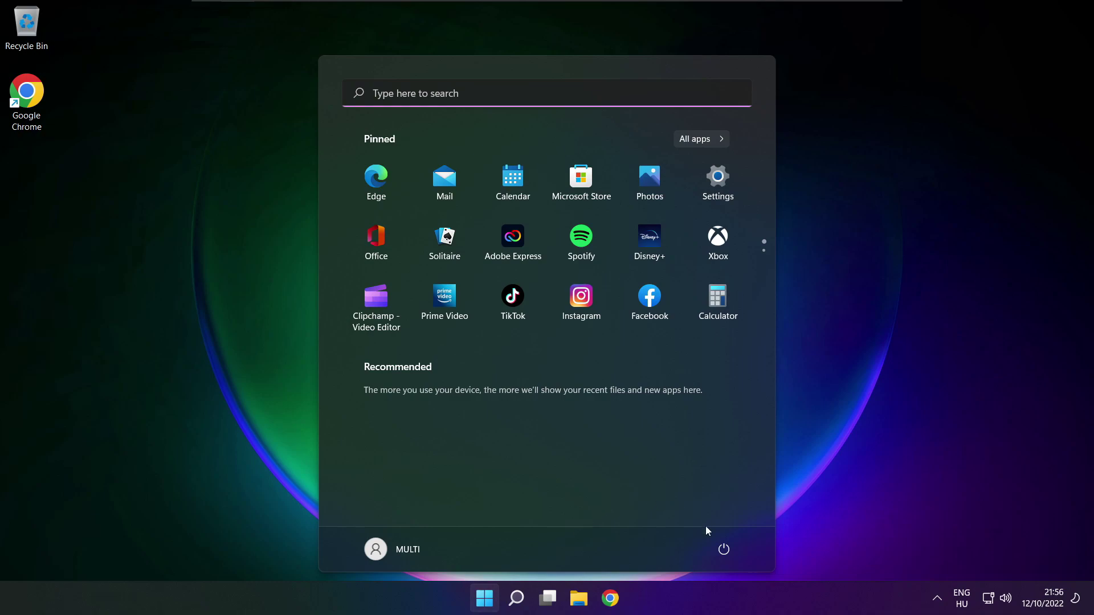
{"action": "left_click", "coordinate": [723, 548]}
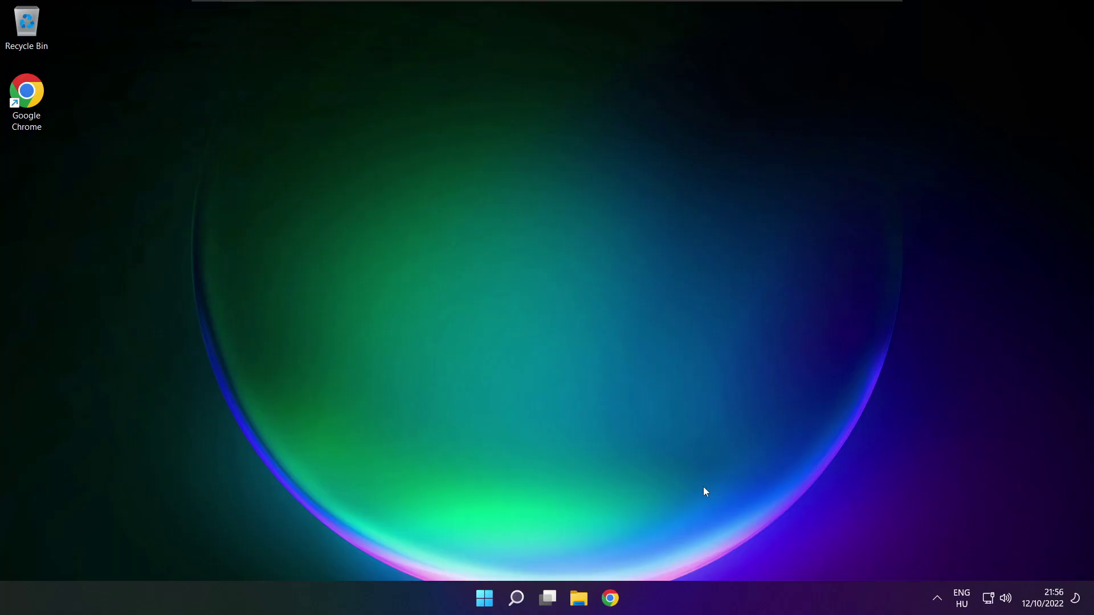
Open Sound settings from the speaker tray icon's context menu.
{"action": "right_click", "coordinate": [1008, 604]}
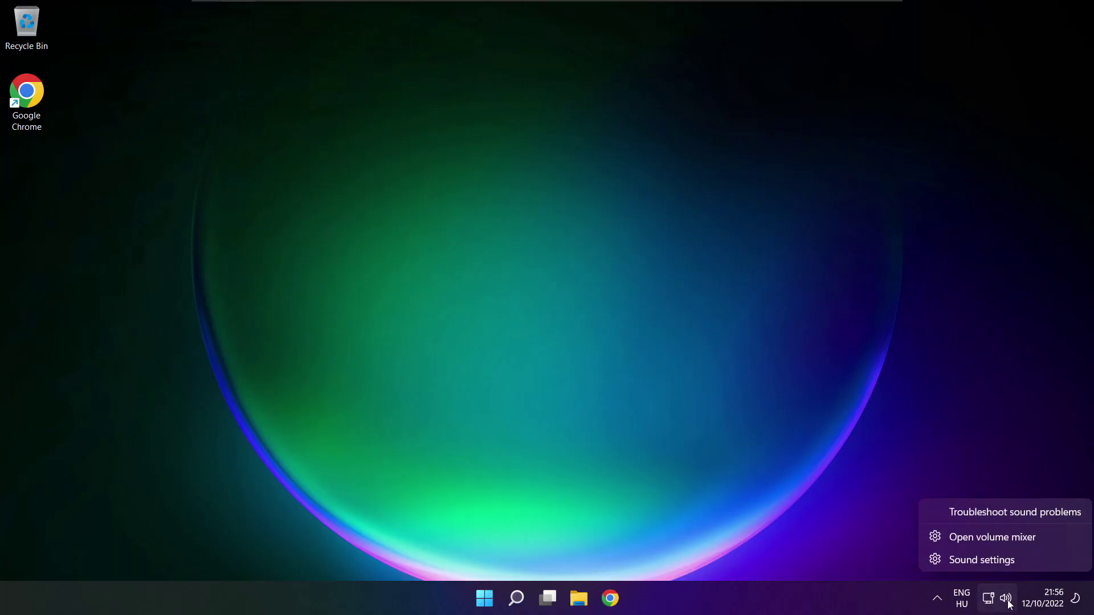
{"action": "left_click", "coordinate": [1022, 561]}
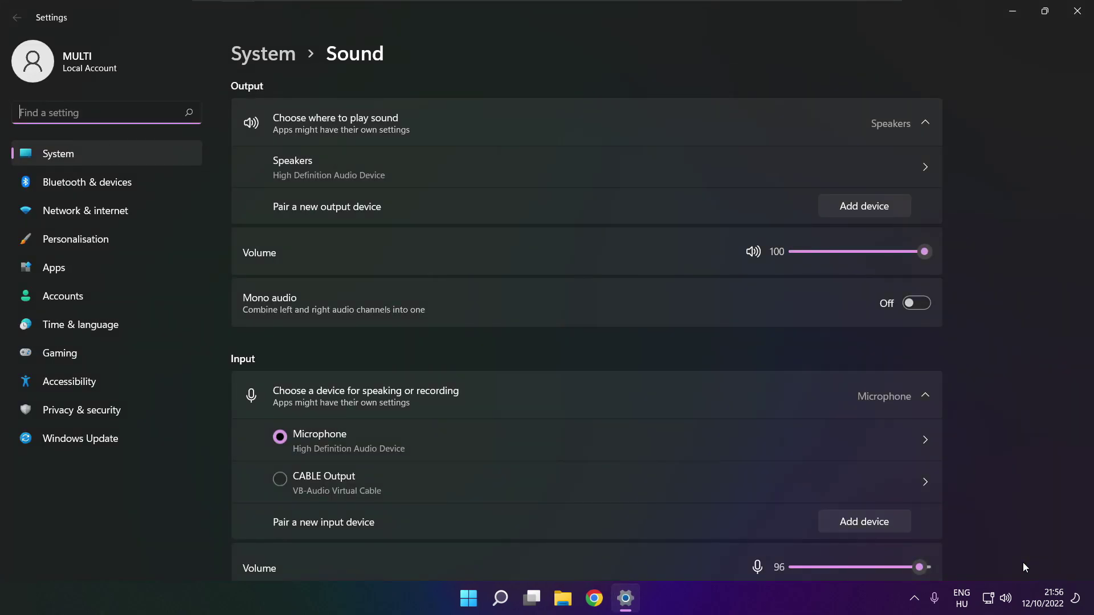
{"action": "scroll", "coordinate": [587, 329], "scroll_direction": "down", "scroll_amount": 5}
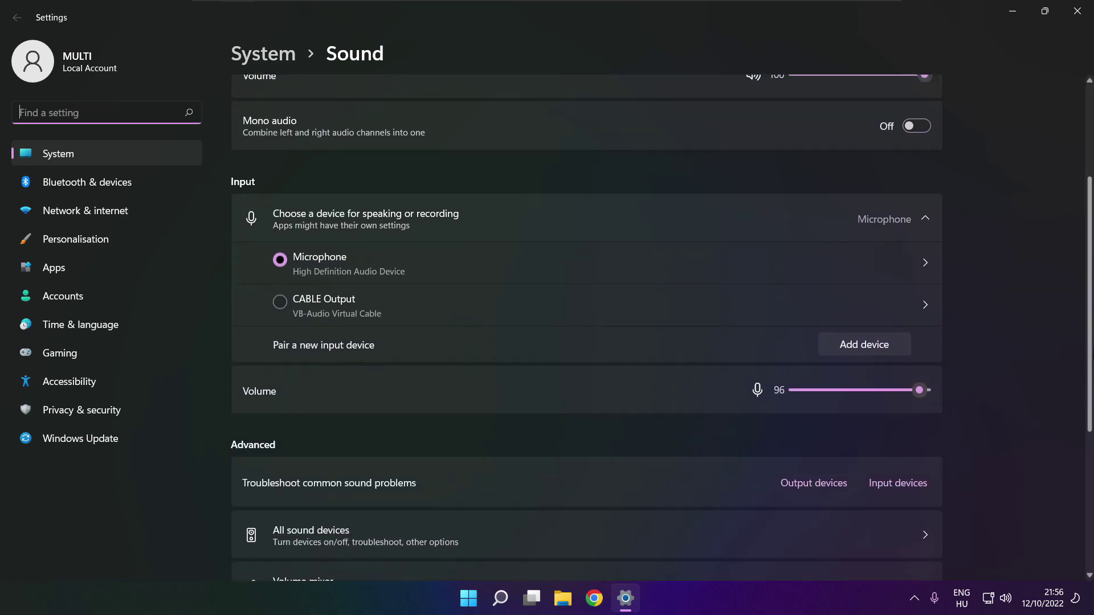
{"action": "scroll", "coordinate": [587, 329], "scroll_direction": "down", "scroll_amount": 1}
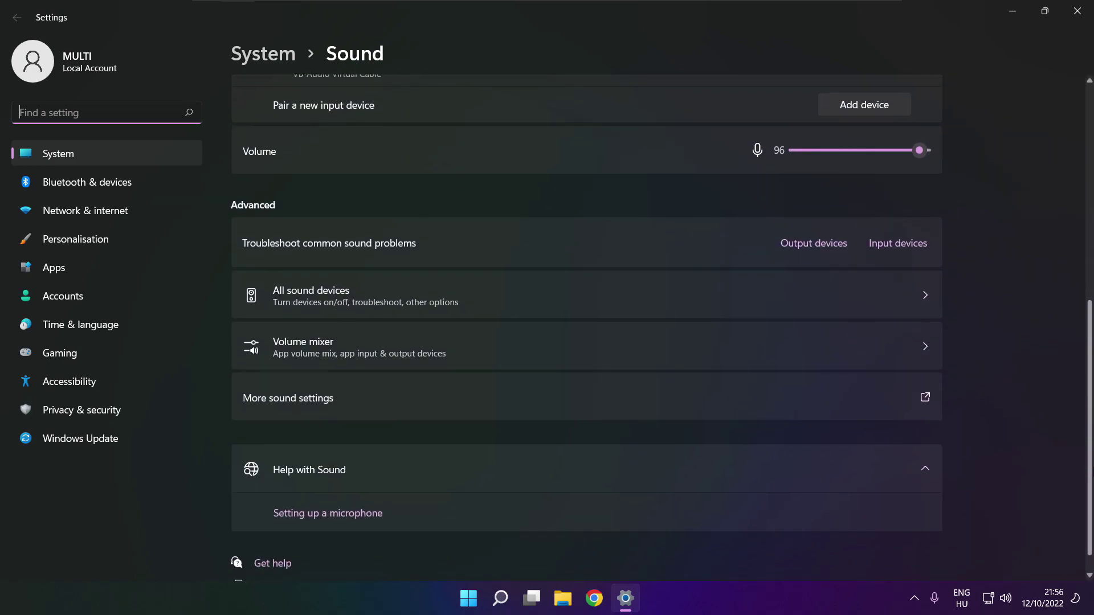
{"action": "scroll", "coordinate": [586, 331], "scroll_direction": "down", "scroll_amount": 1}
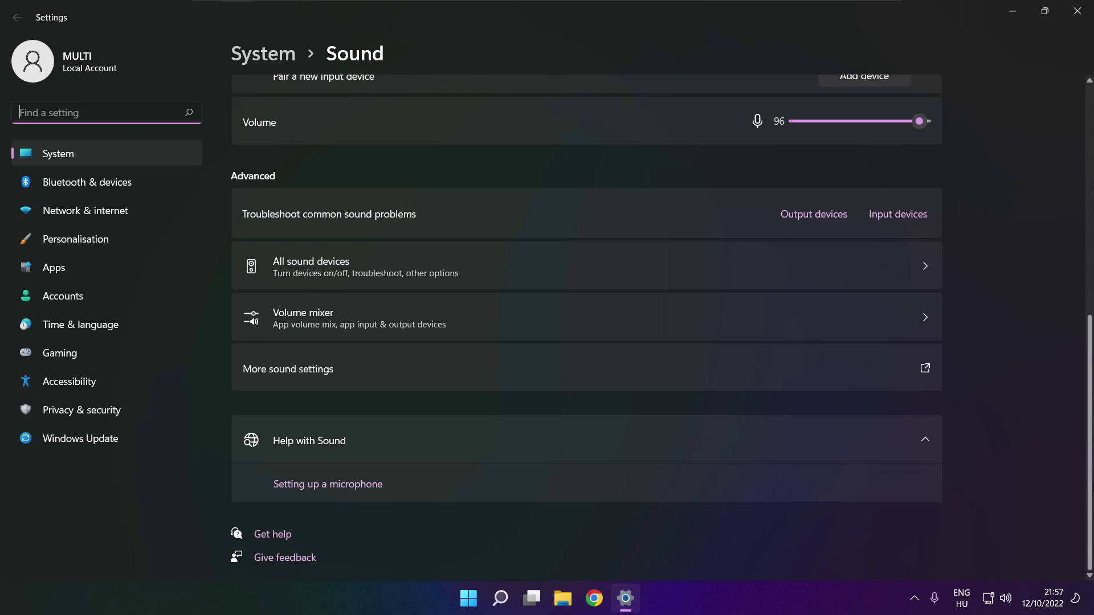
Run the Output devices troubleshooter under Troubleshoot common sound problems.
{"action": "left_click", "coordinate": [818, 221]}
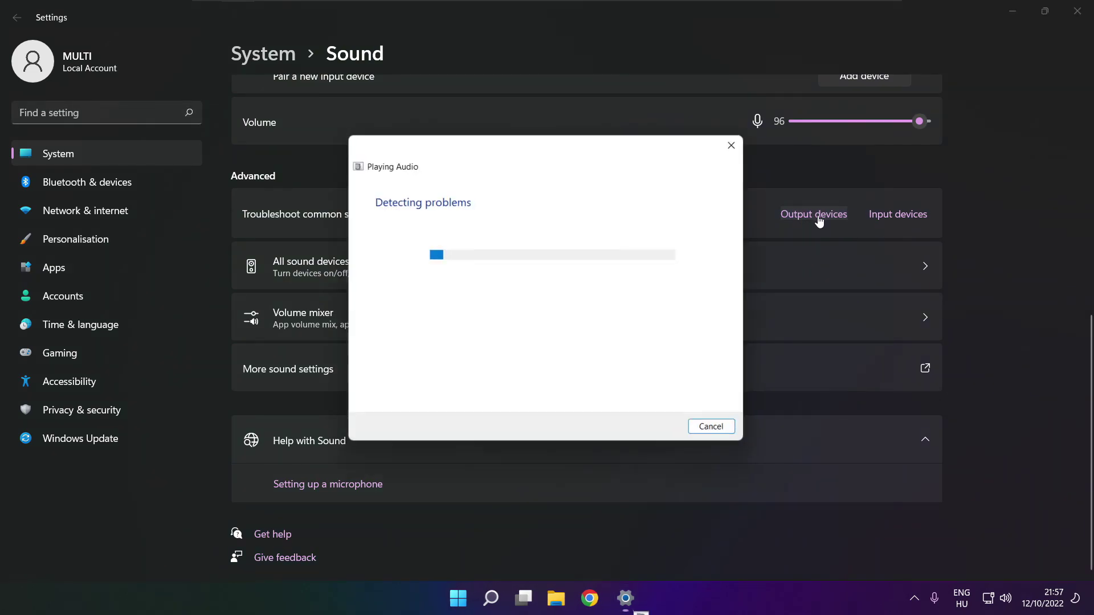